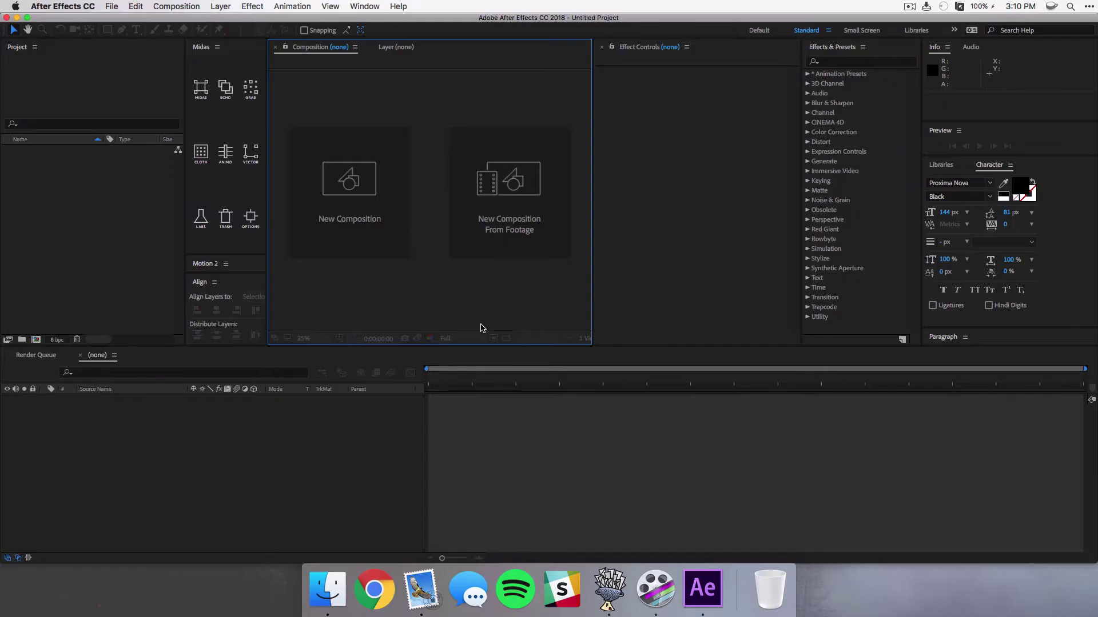
# Create a composition named Main using the HDTV 1080 29.97 preset with a 10-second duration
pyautogui.click(367, 221)
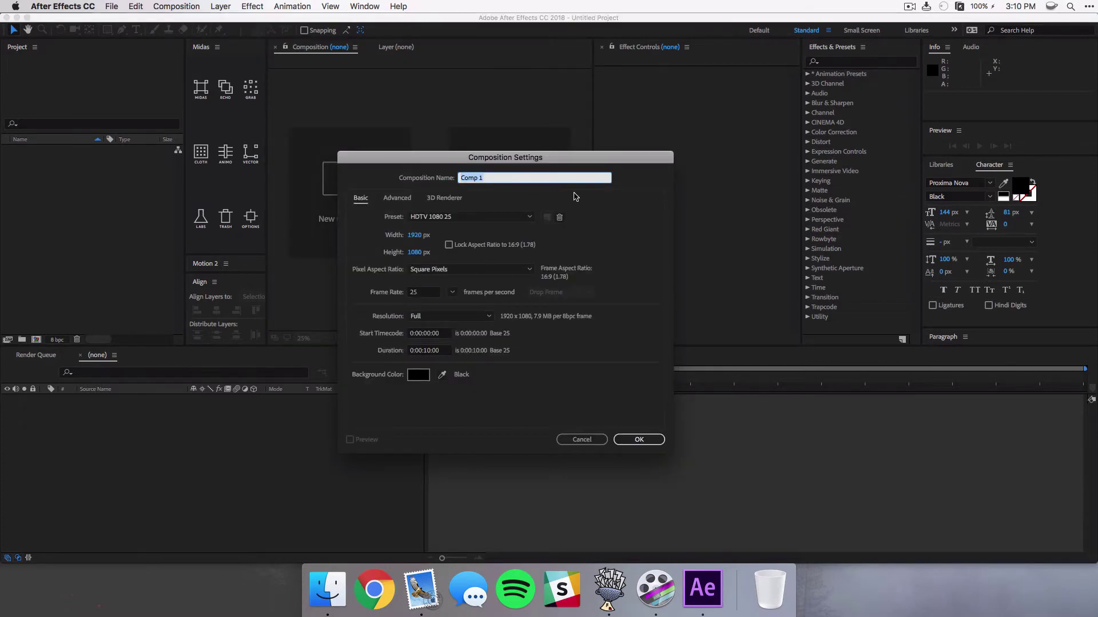
pyautogui.write('Main')
pyautogui.click(503, 221)
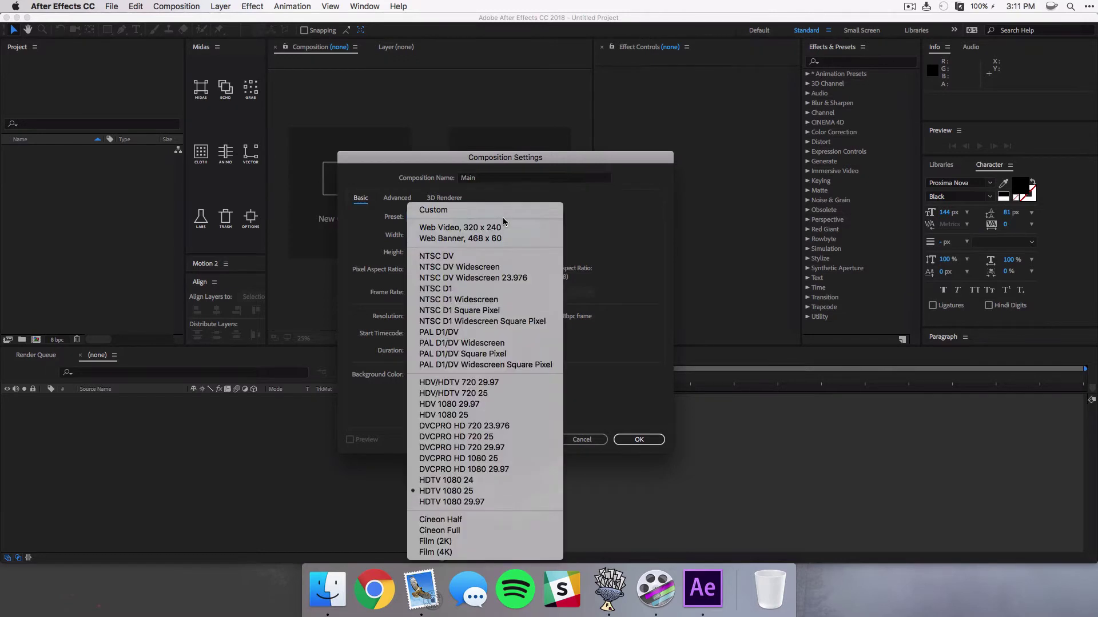
pyautogui.click(518, 502)
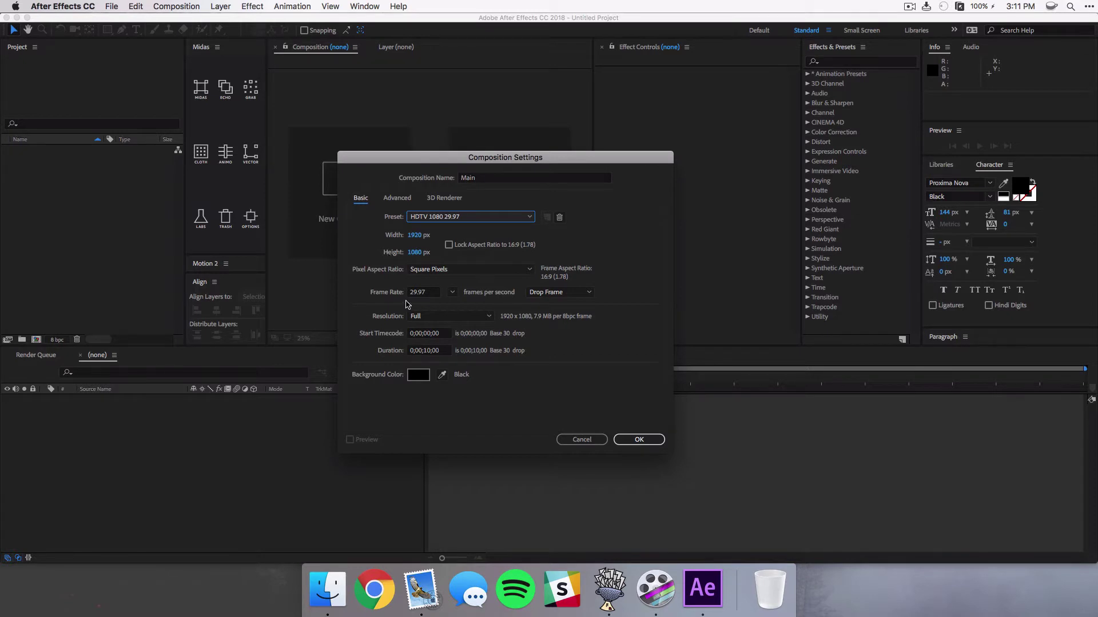
pyautogui.click(442, 353)
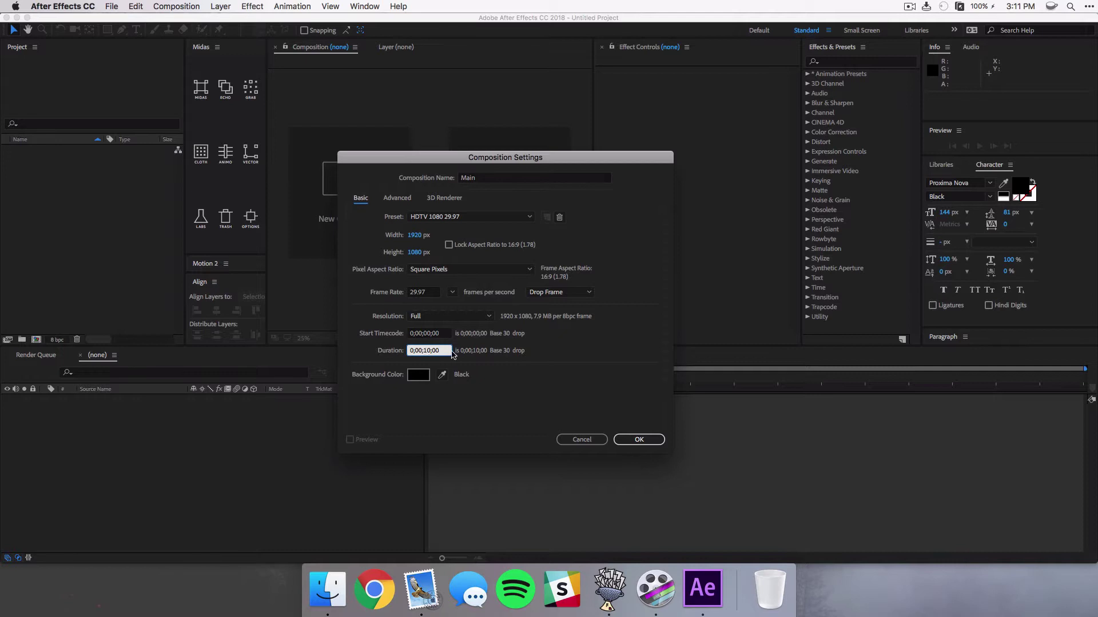
pyautogui.click(643, 440)
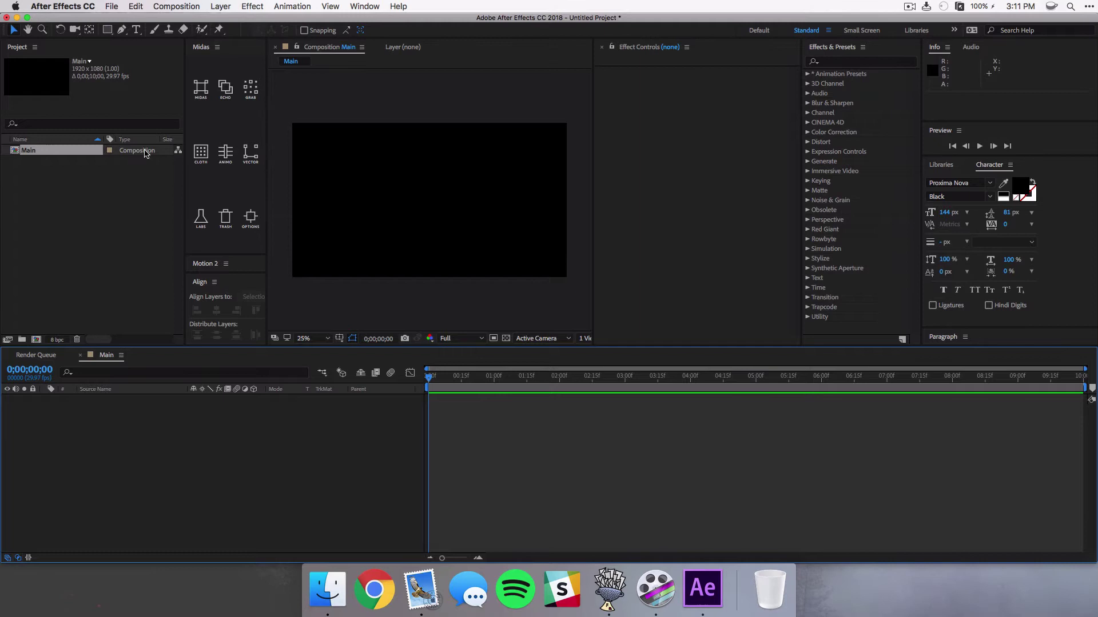
# Add a 'Mac Square' text layer near the centre of the Main composition
pyautogui.click(135, 29)
pyautogui.moveTo(340, 173); pyautogui.dragTo(517, 234)
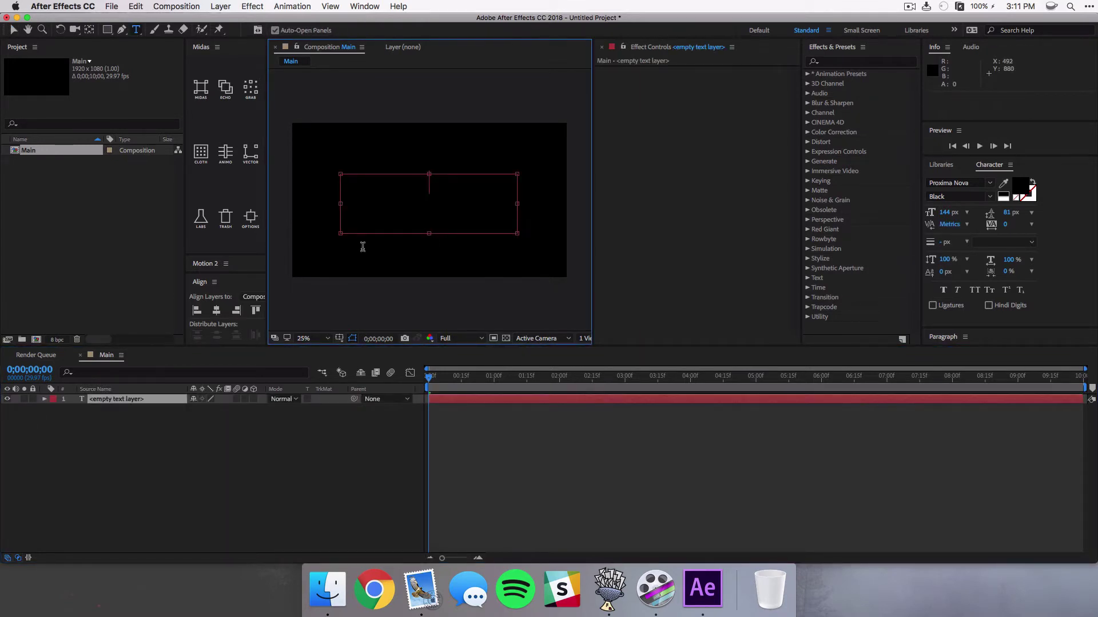
pyautogui.write('Mac Square')
pyautogui.press('Escape')
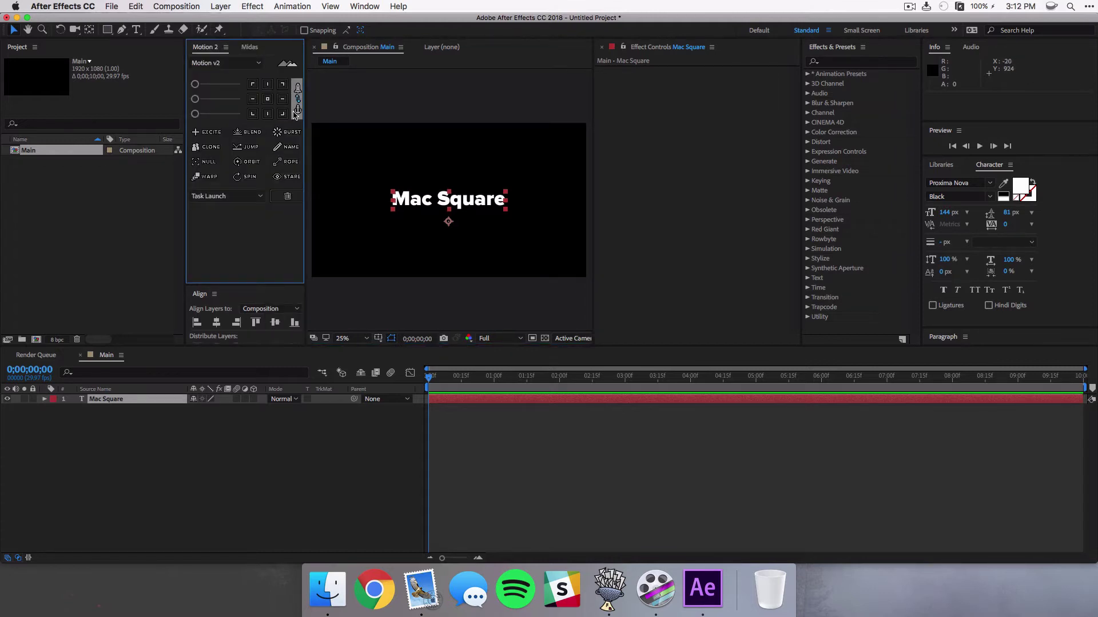
# Centre the anchor point on the Mac Square text and reselect the layer
pyautogui.click(267, 99)
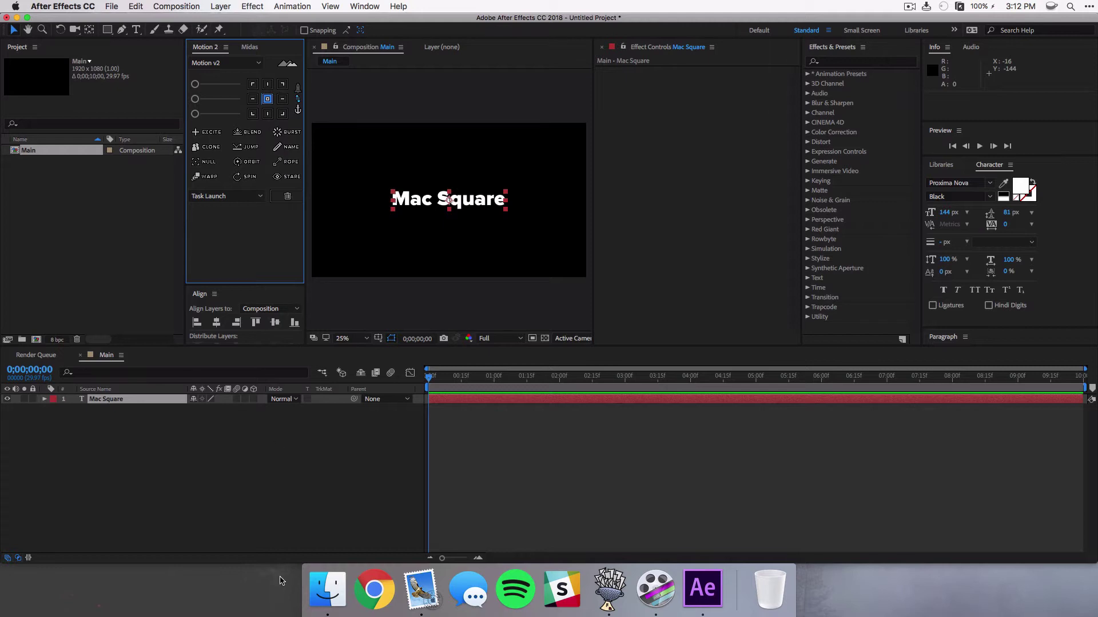
pyautogui.click(141, 486)
pyautogui.click(109, 405)
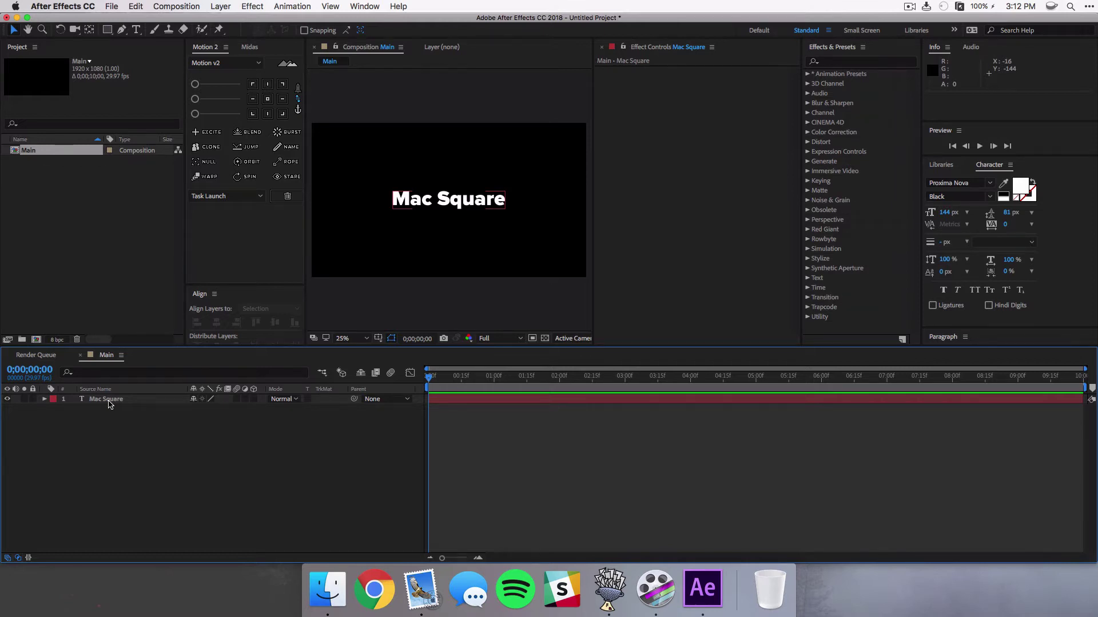
# Pre-compose the Mac Square layer into a new composition named 'Title'
pyautogui.rightClick(109, 404)
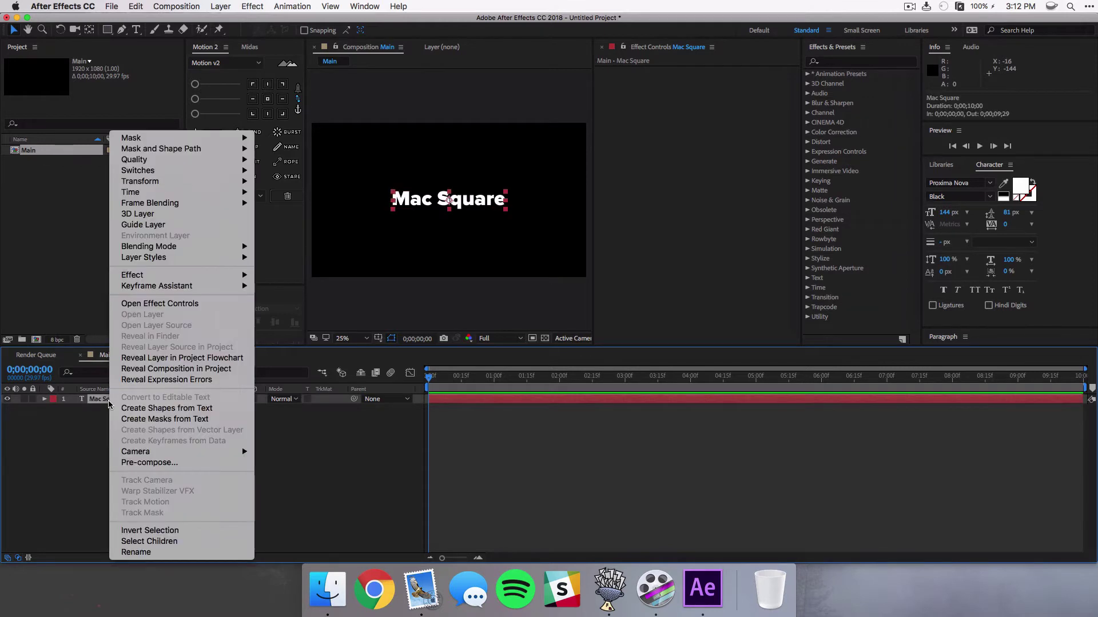
pyautogui.click(150, 462)
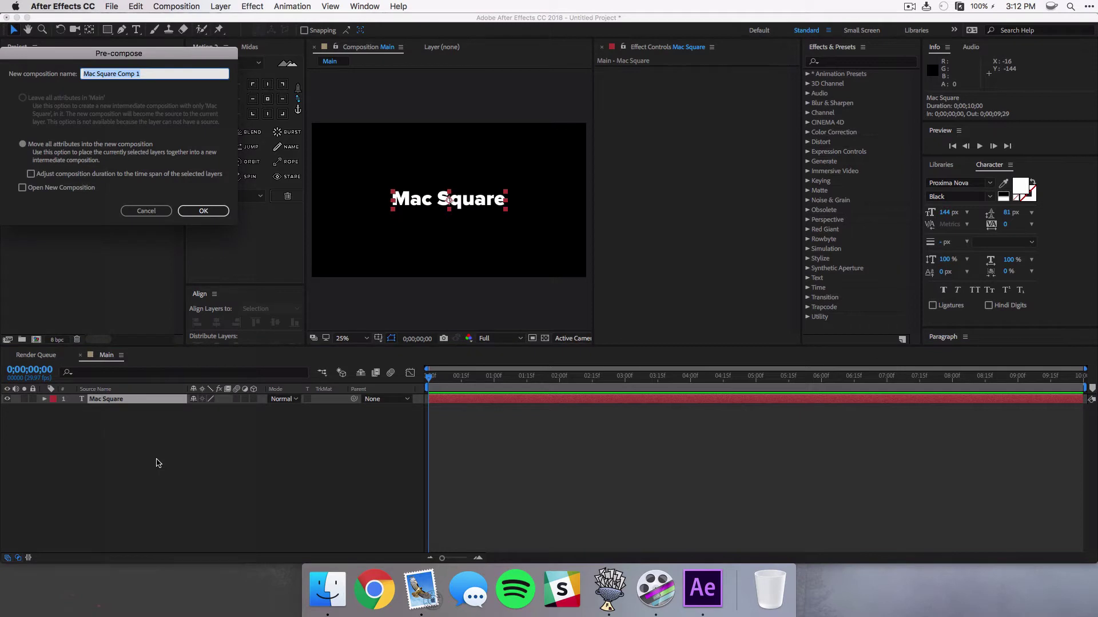
pyautogui.write('Title')
pyautogui.press('Return')
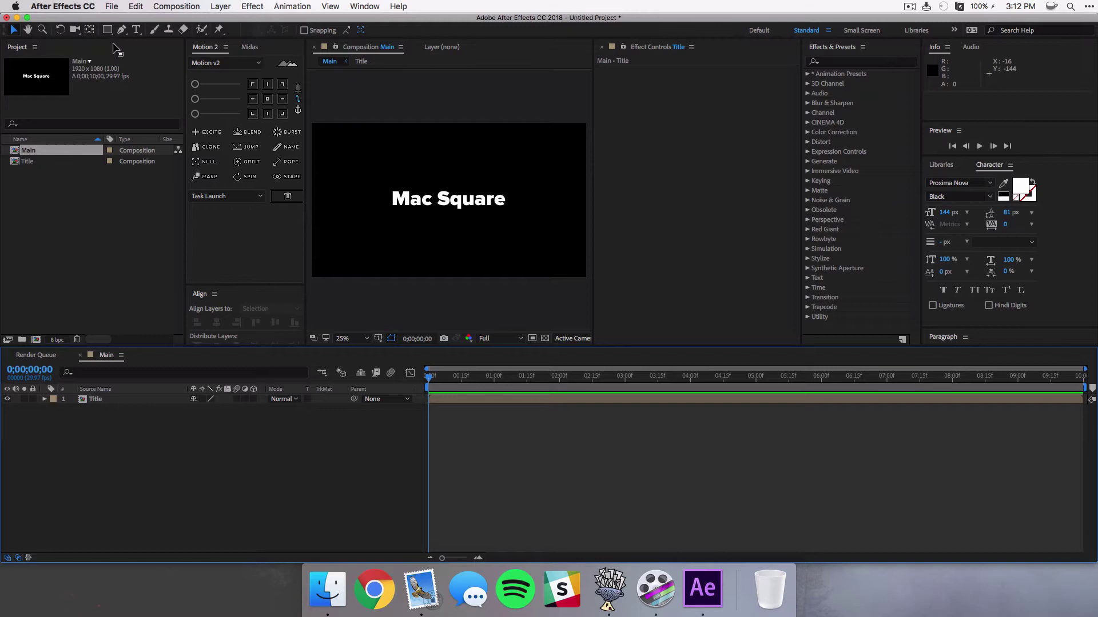
# Add a full-frame white rectangle shape layer and stack it below the Title layer
pyautogui.doubleClick(107, 32)
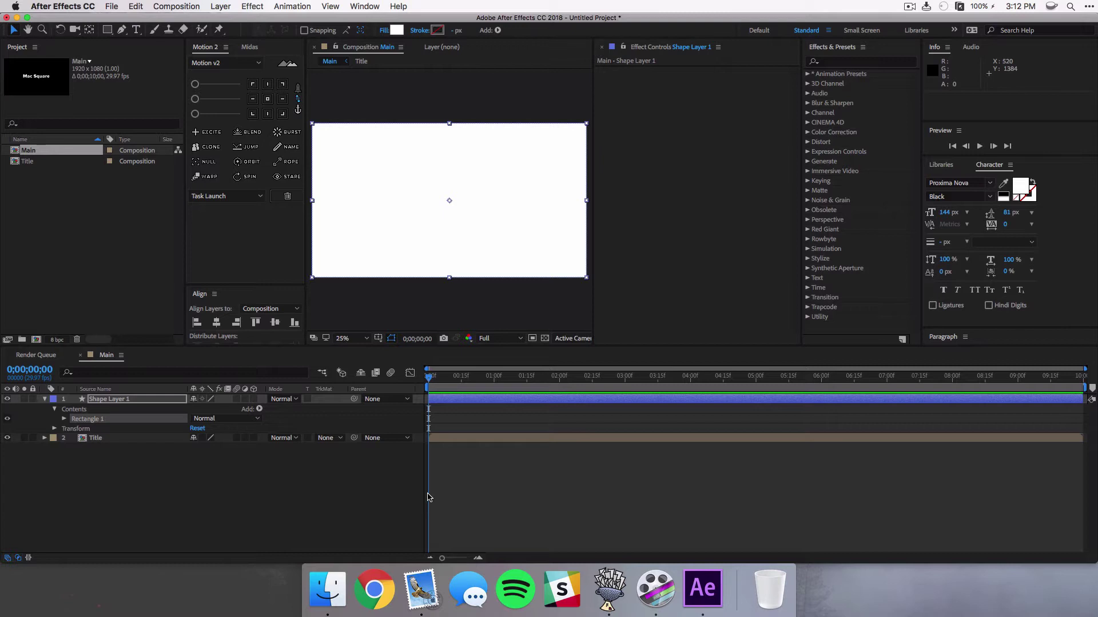
pyautogui.click(101, 455)
pyautogui.press('u')
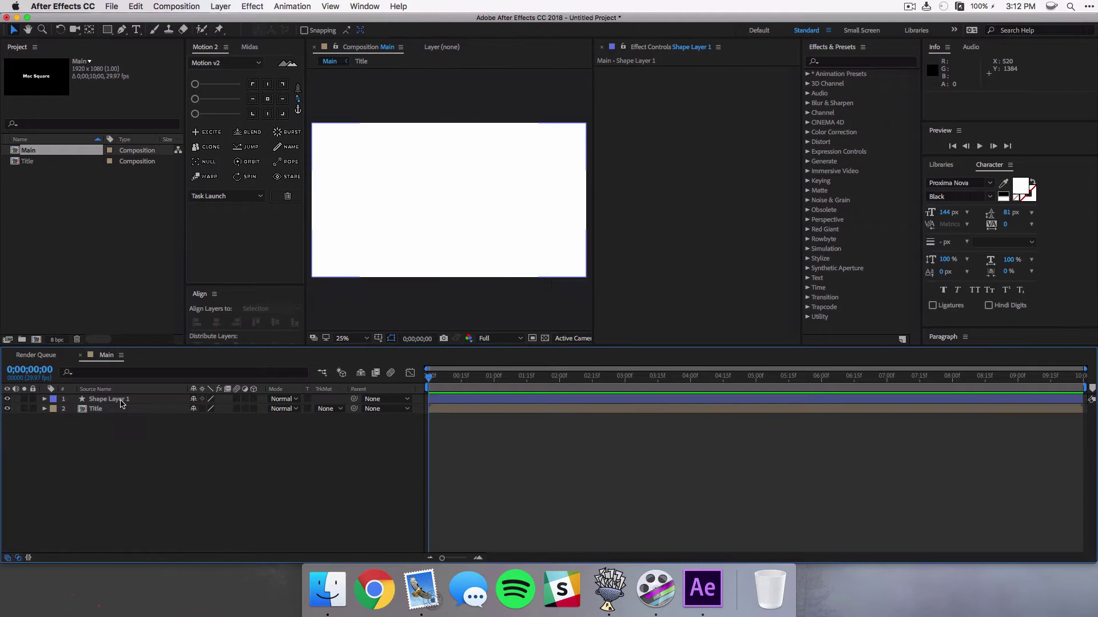
pyautogui.moveTo(95, 409); pyautogui.dragTo(100, 399)
pyautogui.click(127, 441)
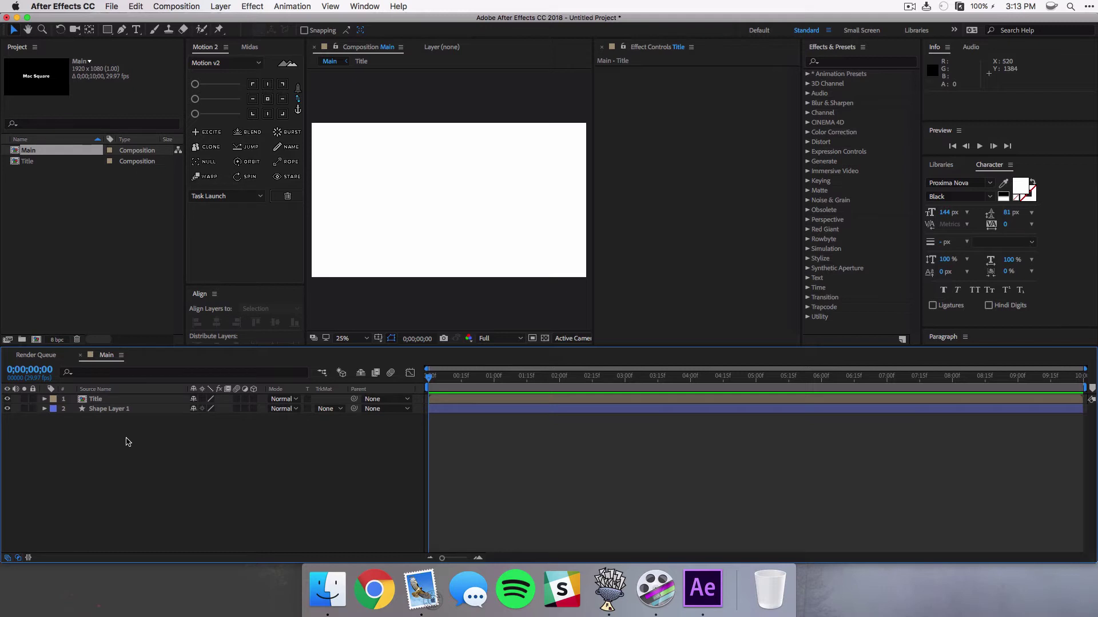
# Create a 'Background' composition and place the clip 623065707.mp4 in its timeline
pyautogui.click(179, 6)
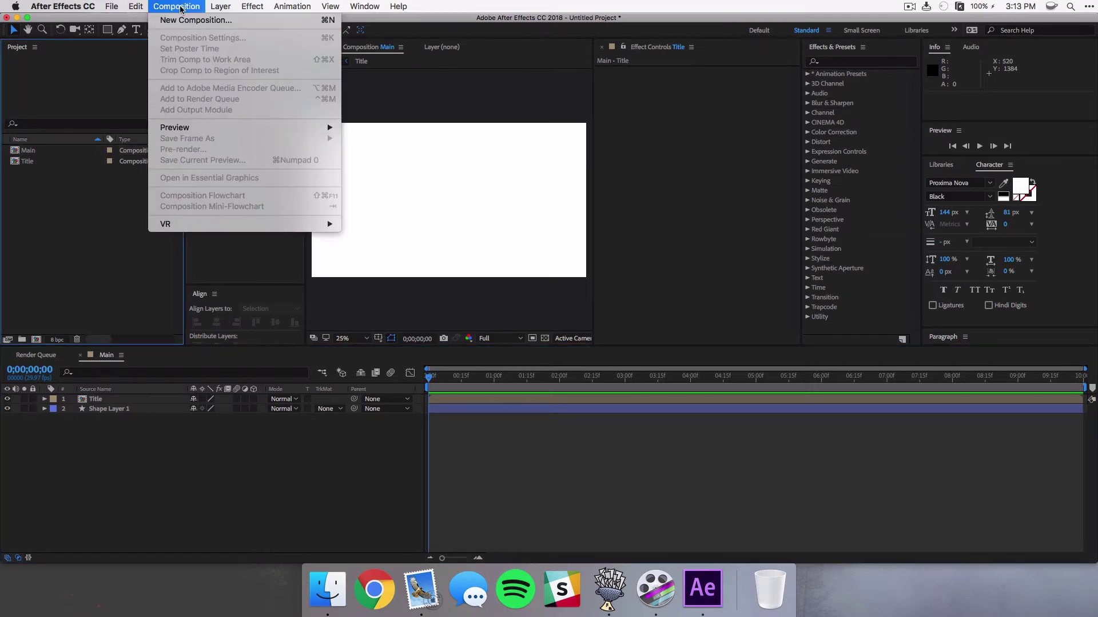
pyautogui.click(182, 21)
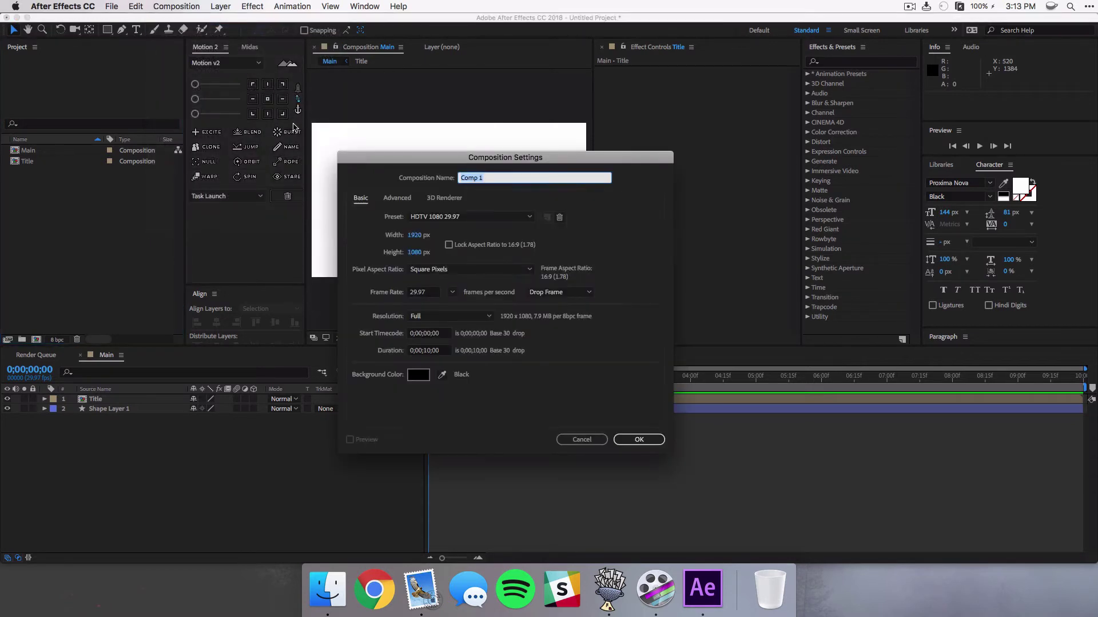
pyautogui.write('Background')
pyautogui.press('Return')
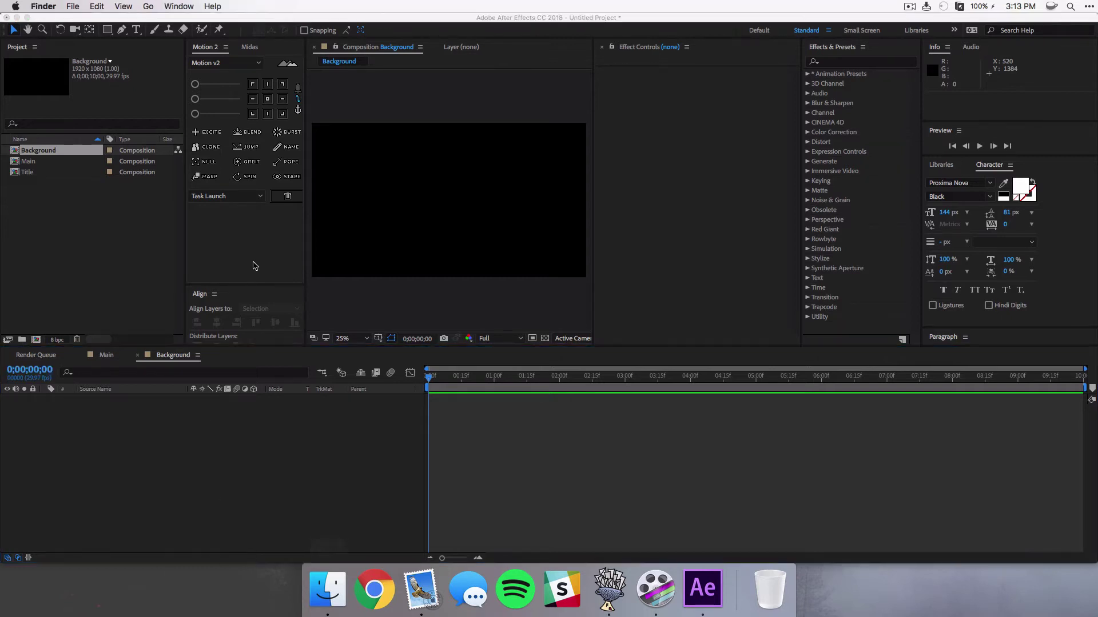
pyautogui.moveTo(320, 616); pyautogui.dragTo(227, 473)
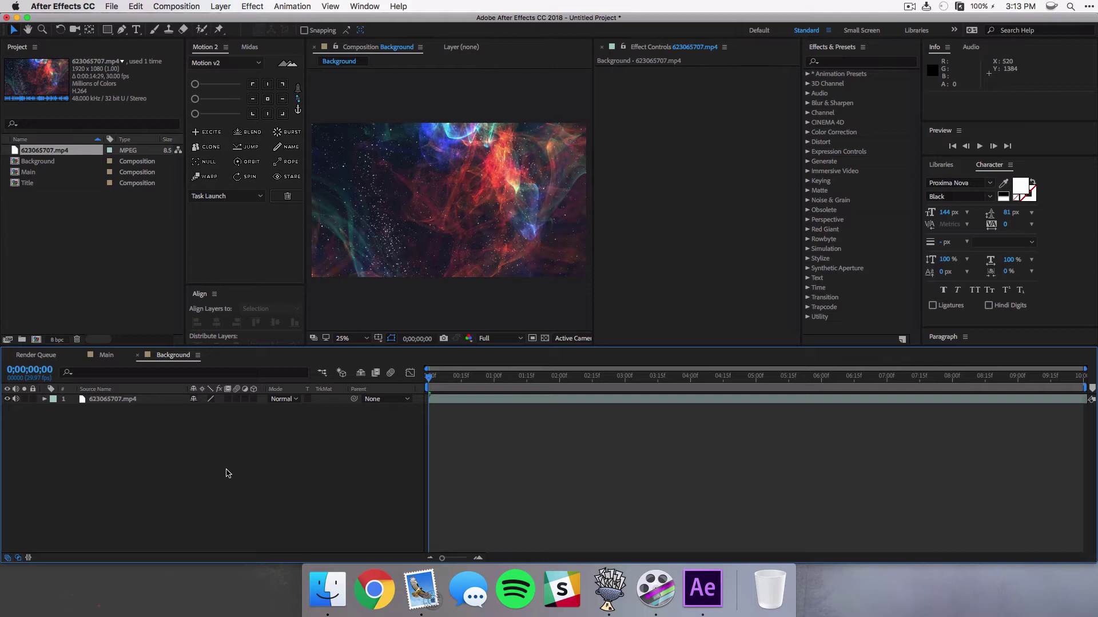
# Apply Gaussian Blur to the footage layer with Blurriness 30
pyautogui.click(113, 399)
pyautogui.press('super+5')
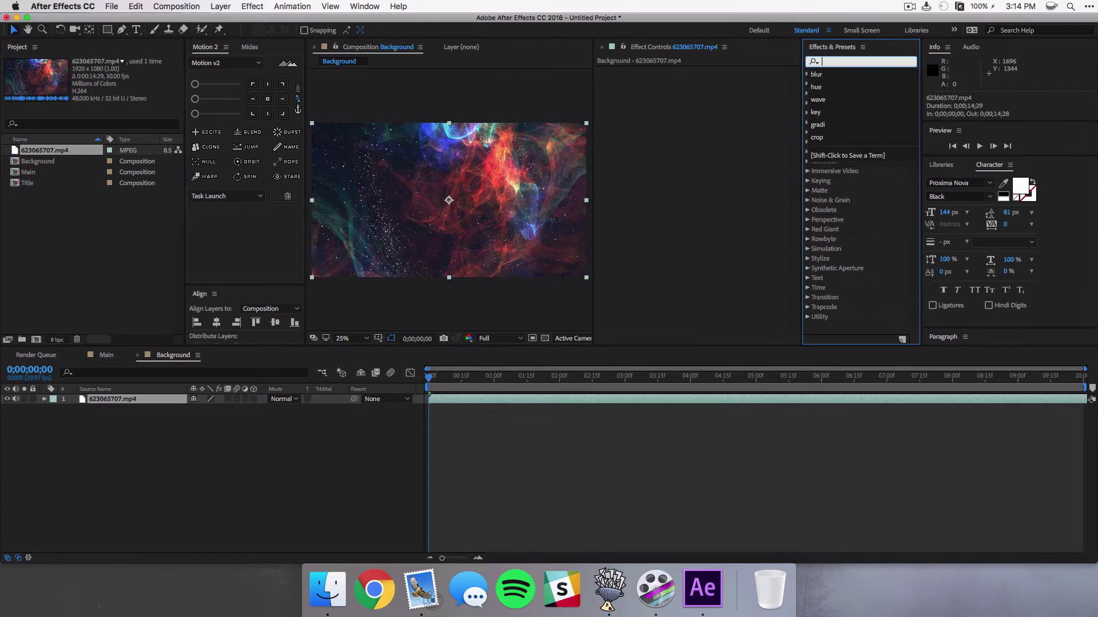
pyautogui.write('blur')
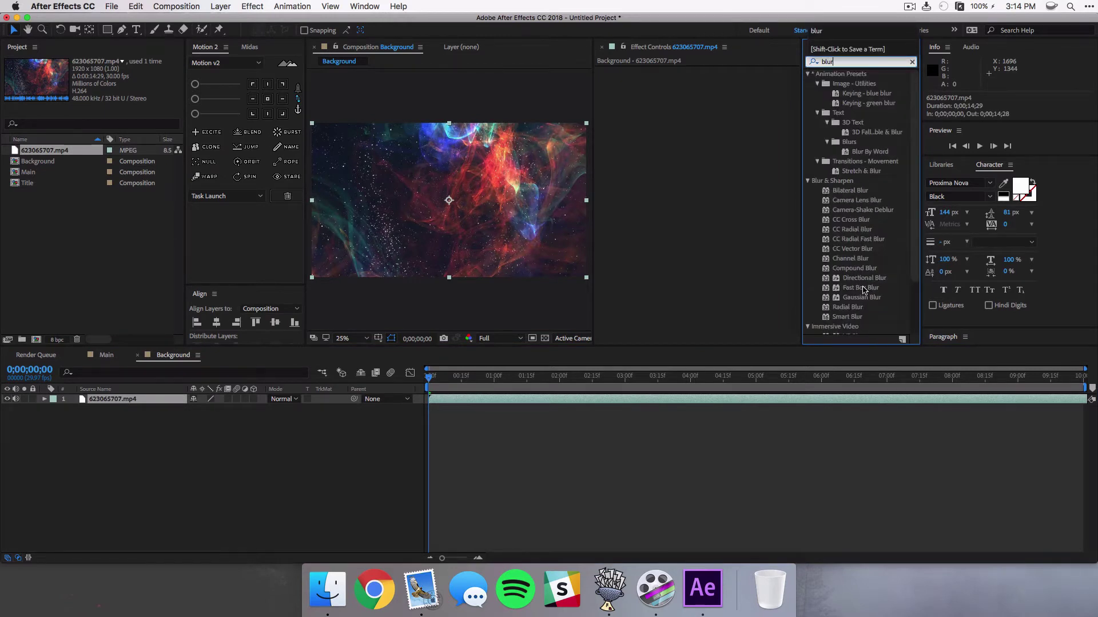
pyautogui.moveTo(858, 298); pyautogui.dragTo(583, 265)
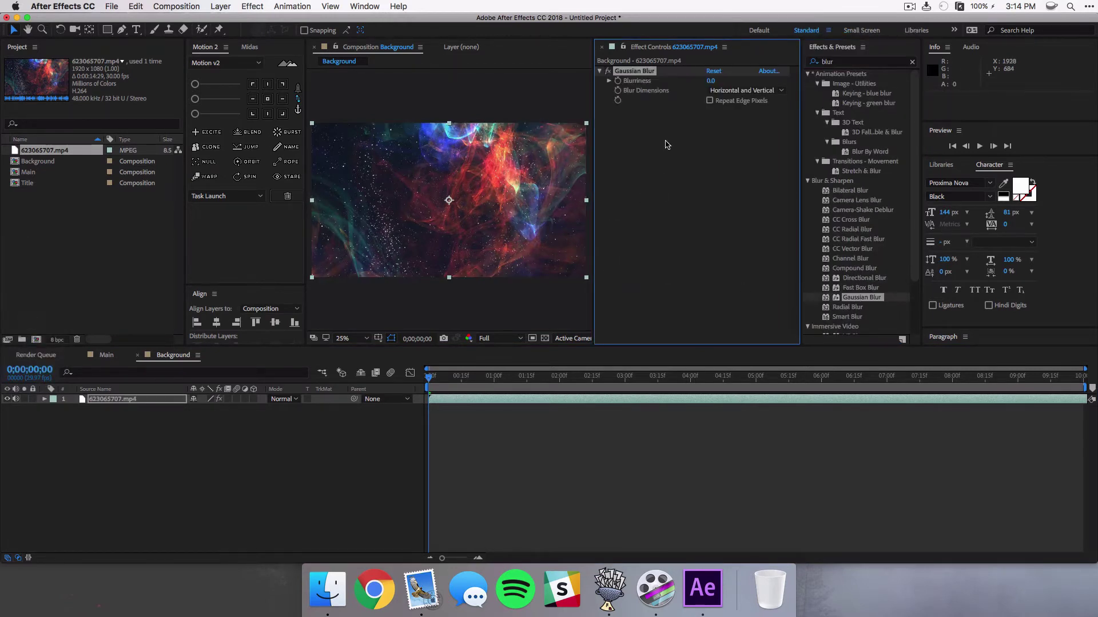
pyautogui.click(709, 80)
pyautogui.write('30')
pyautogui.press('Return')
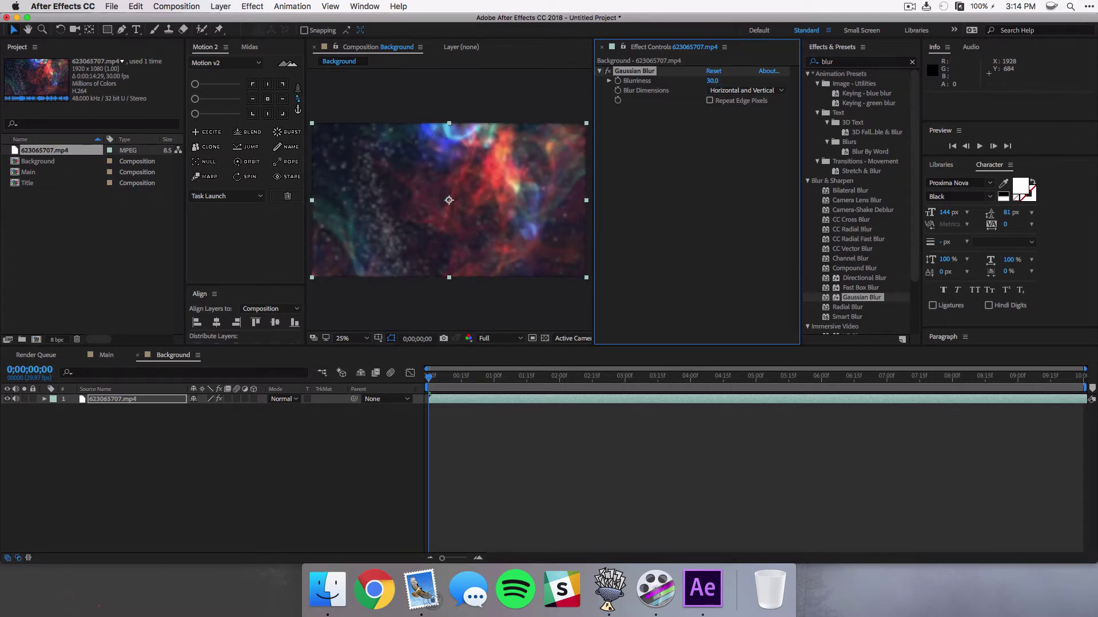
# Add Hue/Saturation with Master Hue −55° and Saturation 34, then return to Main
pyautogui.click(847, 63)
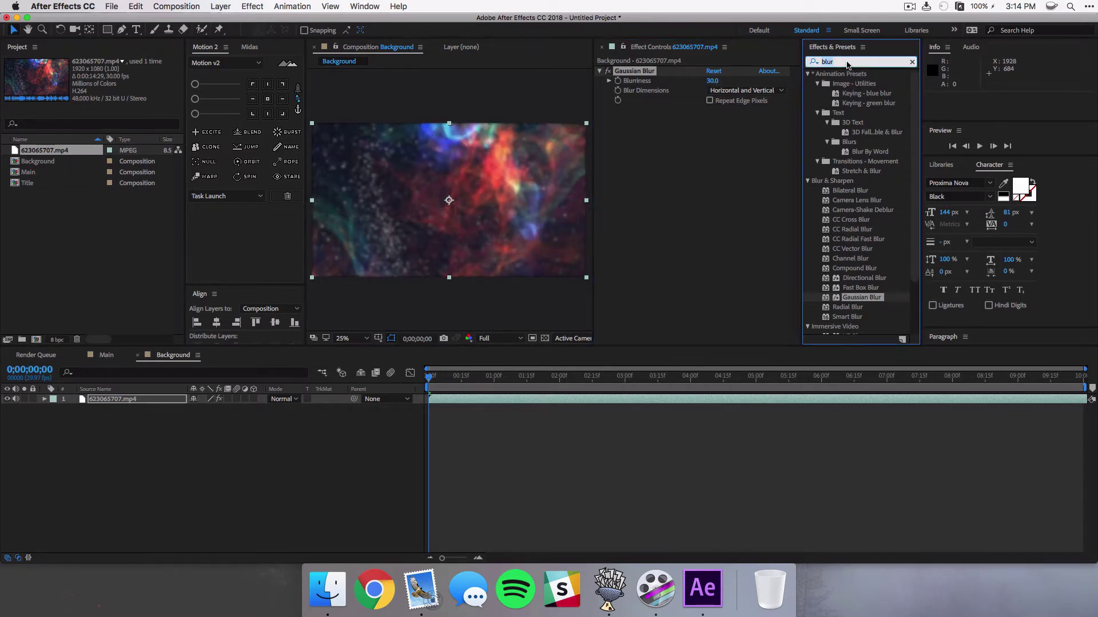
pyautogui.write('hue')
pyautogui.moveTo(863, 122); pyautogui.dragTo(698, 172)
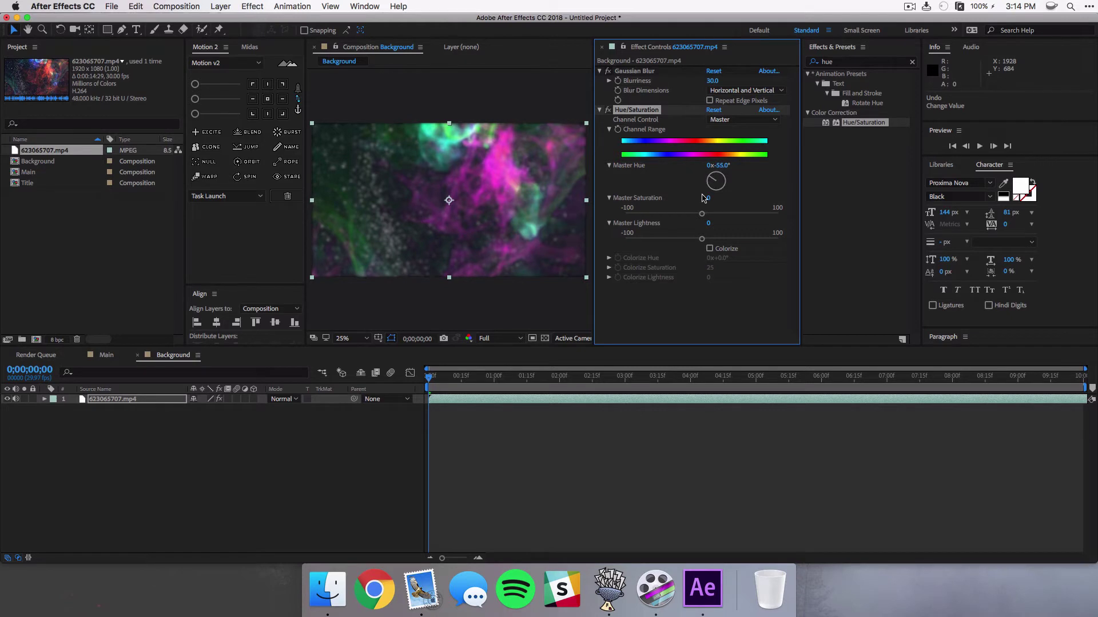
pyautogui.moveTo(702, 214); pyautogui.dragTo(739, 217)
pyautogui.click(147, 455)
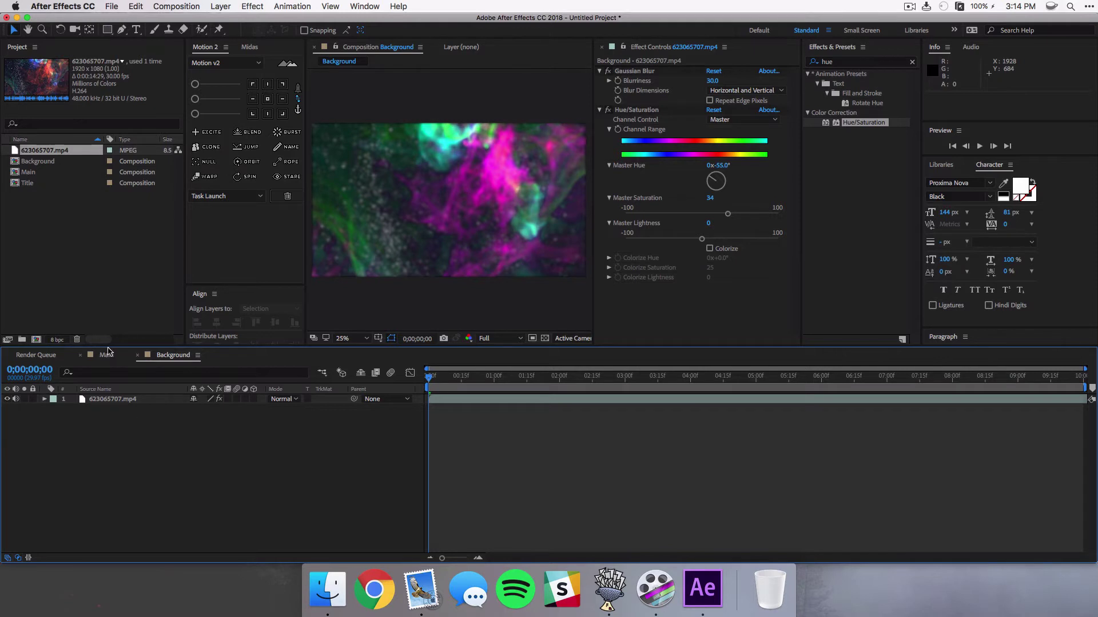
pyautogui.click(107, 355)
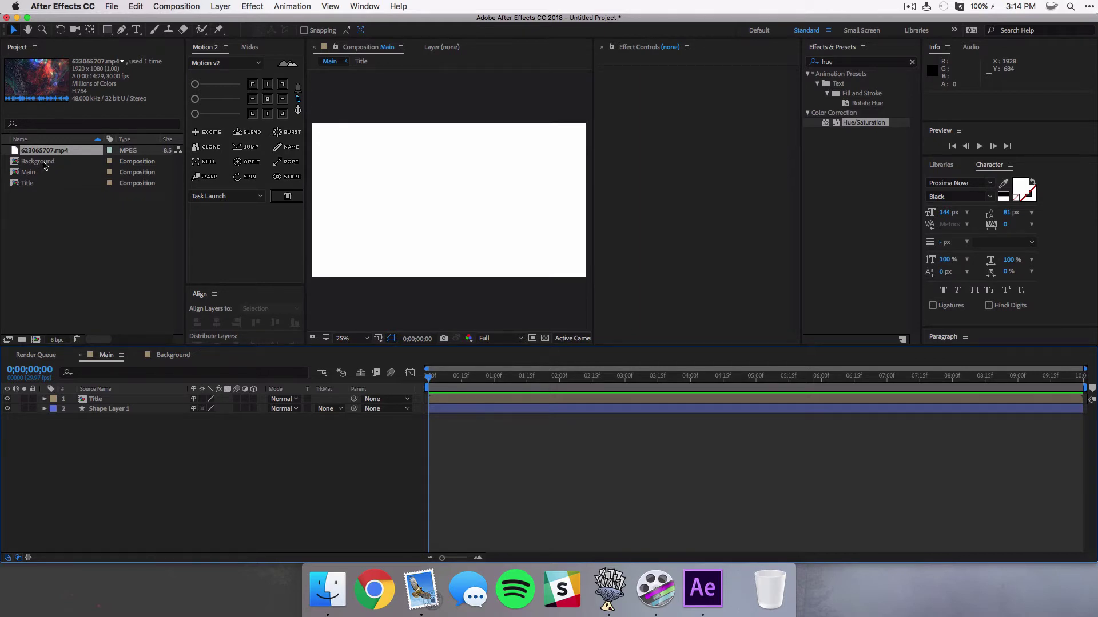
# Add the Background composition to Main and rename the white rectangle layer 'White bg'
pyautogui.moveTo(43, 165); pyautogui.dragTo(128, 442)
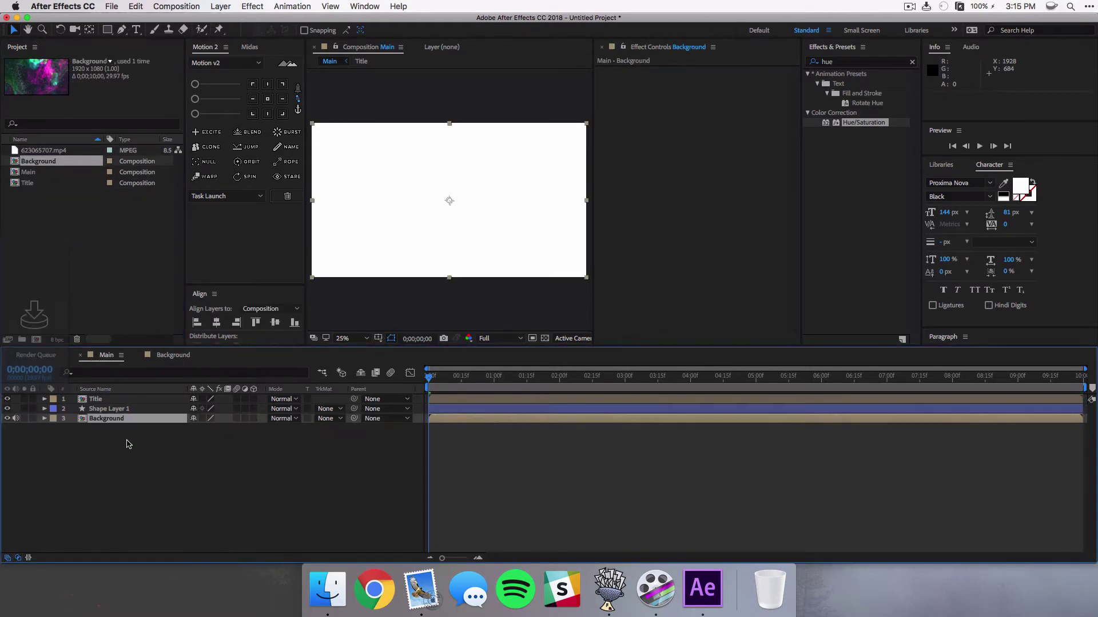
pyautogui.click(152, 442)
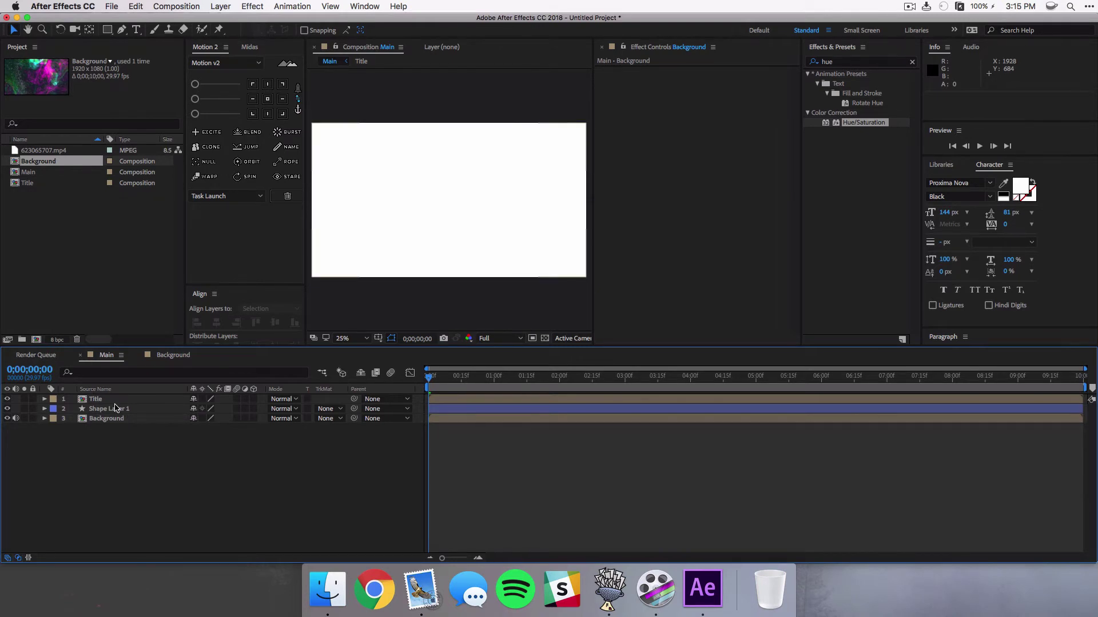
pyautogui.click(165, 410)
pyautogui.press('Return')
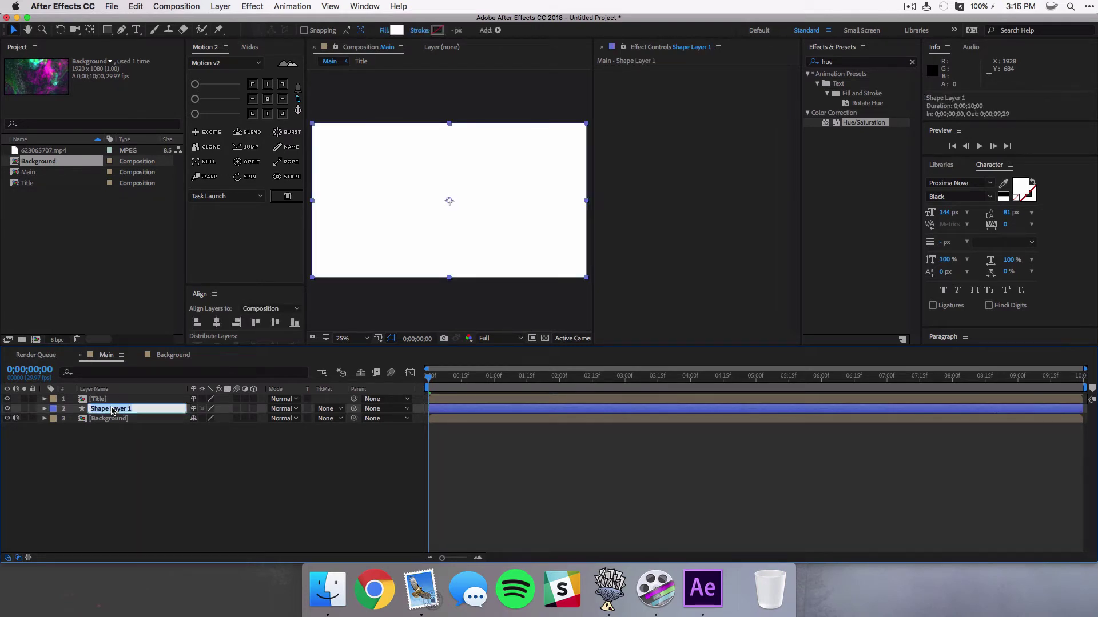
pyautogui.write('White bg')
pyautogui.press('Return')
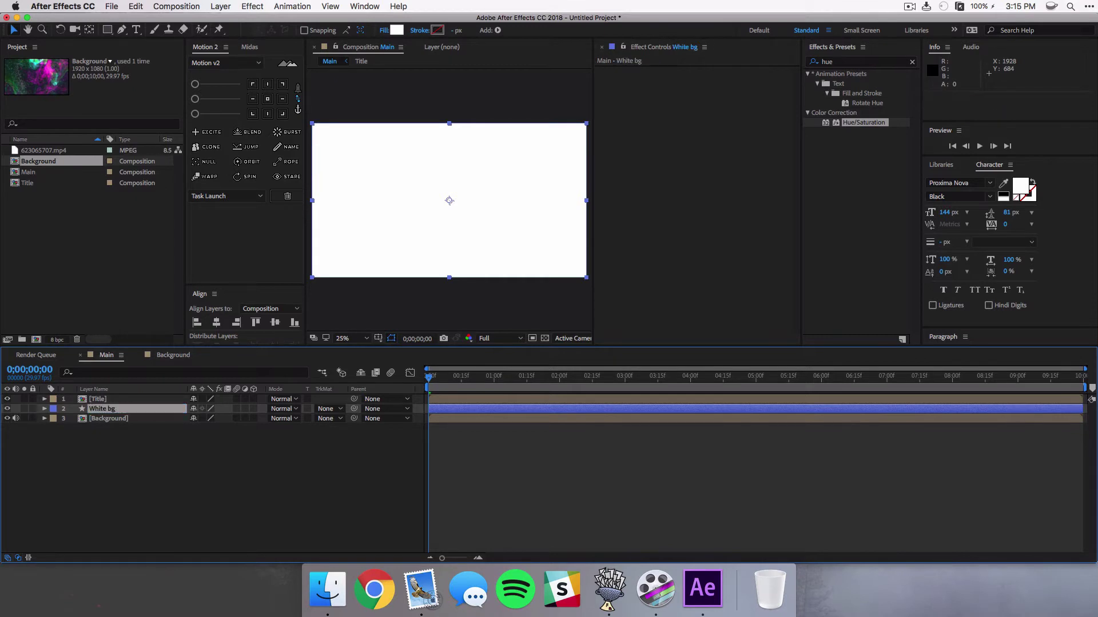
# Set White bg's track matte to Alpha Inverted Matte from Title and scrub to check
pyautogui.click(340, 409)
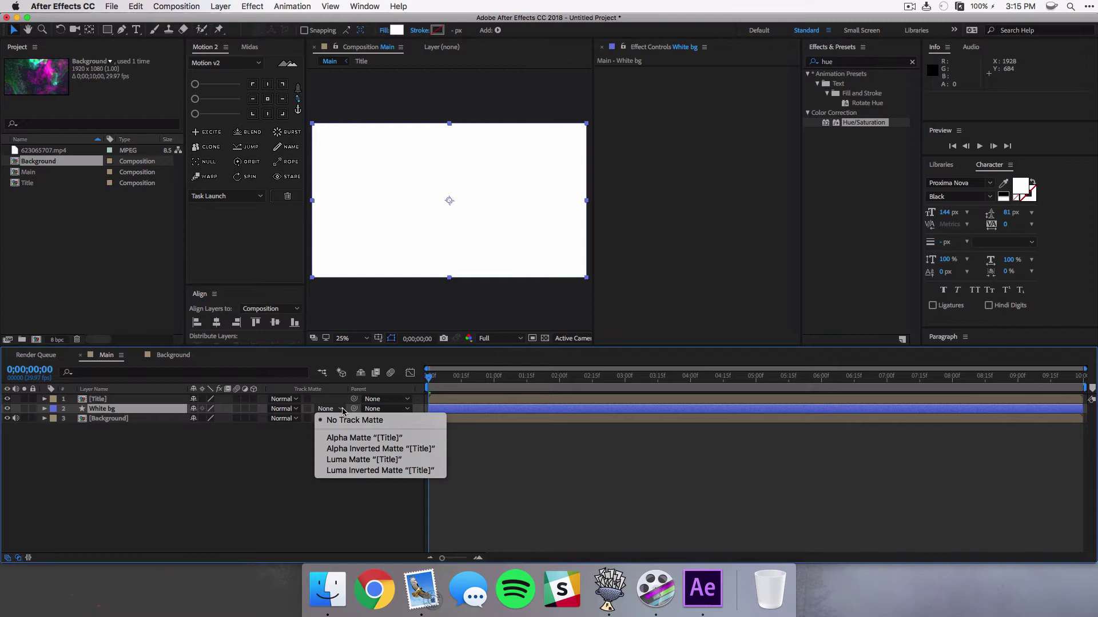
pyautogui.click(370, 449)
pyautogui.click(373, 489)
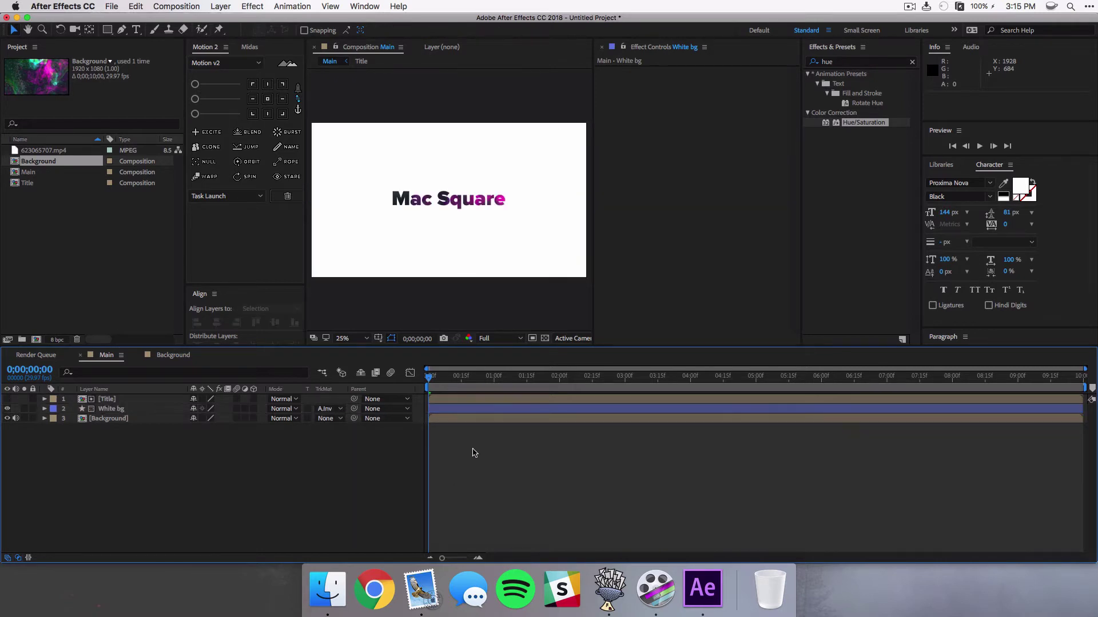
pyautogui.moveTo(432, 383); pyautogui.dragTo(611, 386)
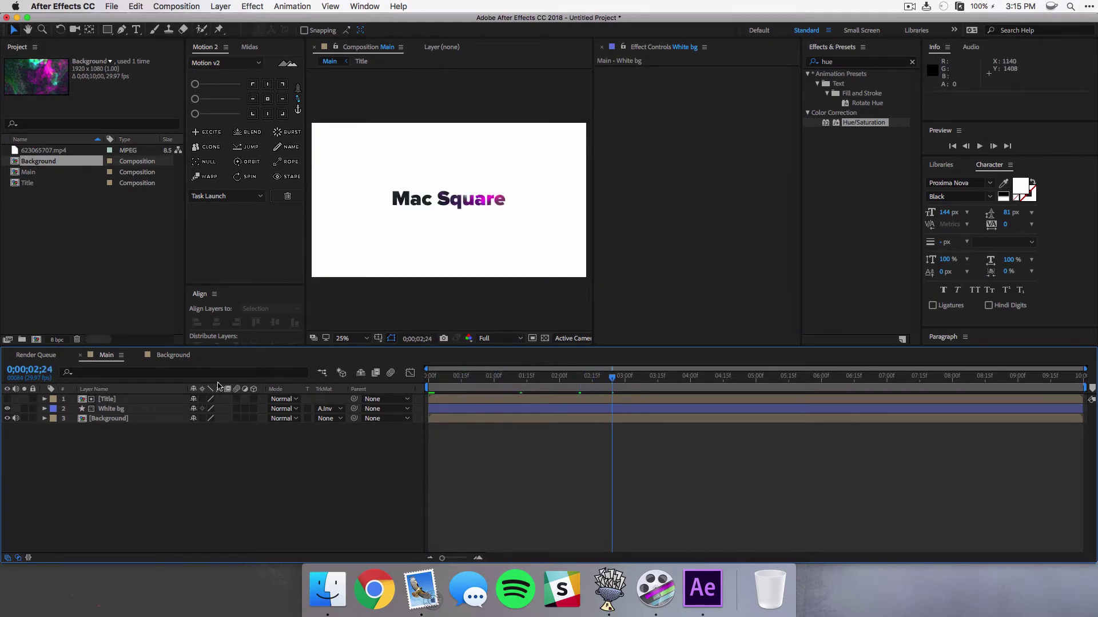
# In Background, set the footage's Hue/Saturation Master Hue to 0 and Lightness to 7, then return to Main
pyautogui.click(169, 355)
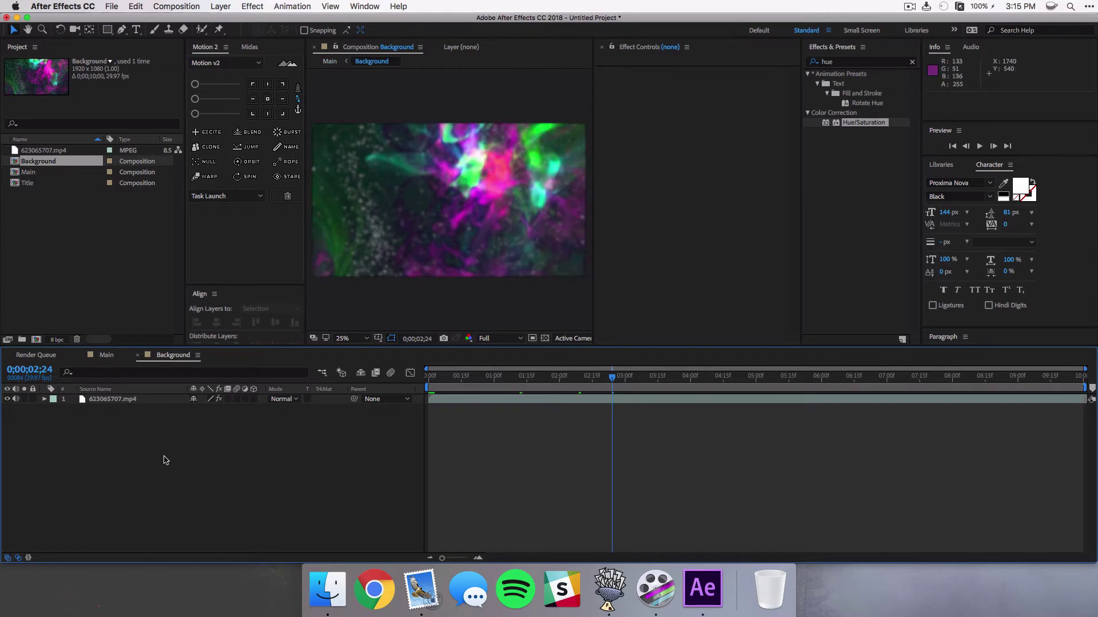
pyautogui.click(113, 401)
pyautogui.click(715, 173)
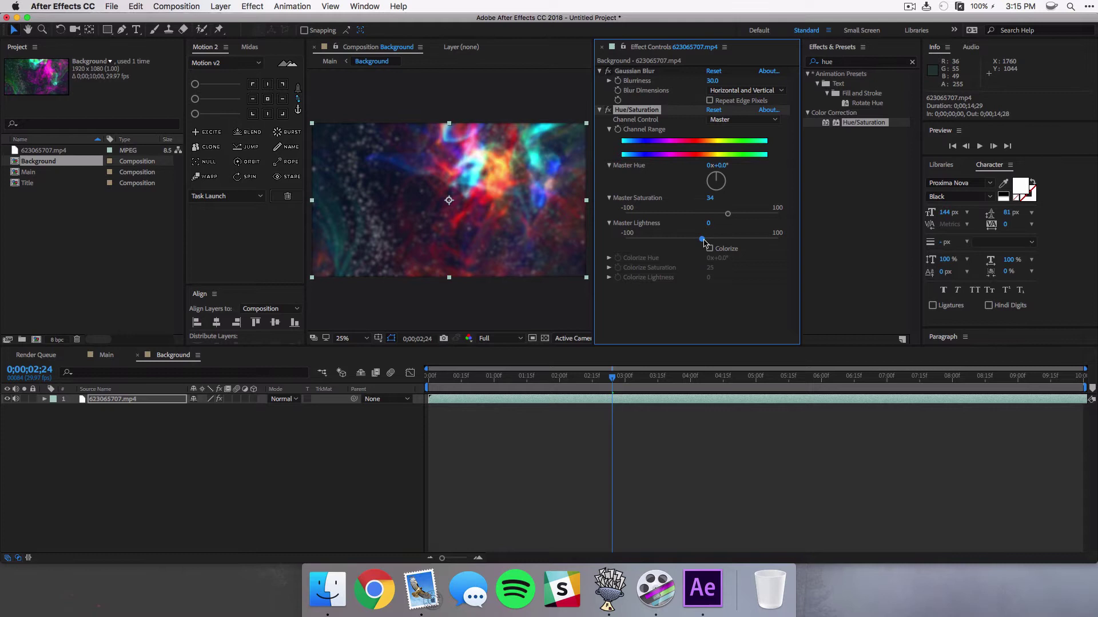
pyautogui.moveTo(702, 240); pyautogui.dragTo(707, 241)
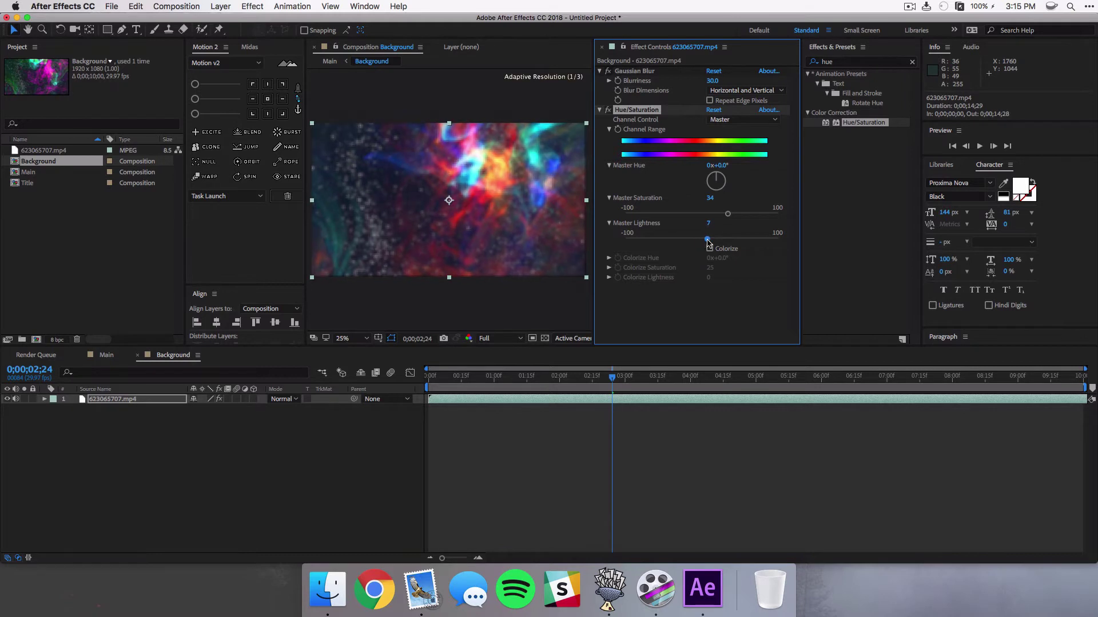
pyautogui.click(92, 356)
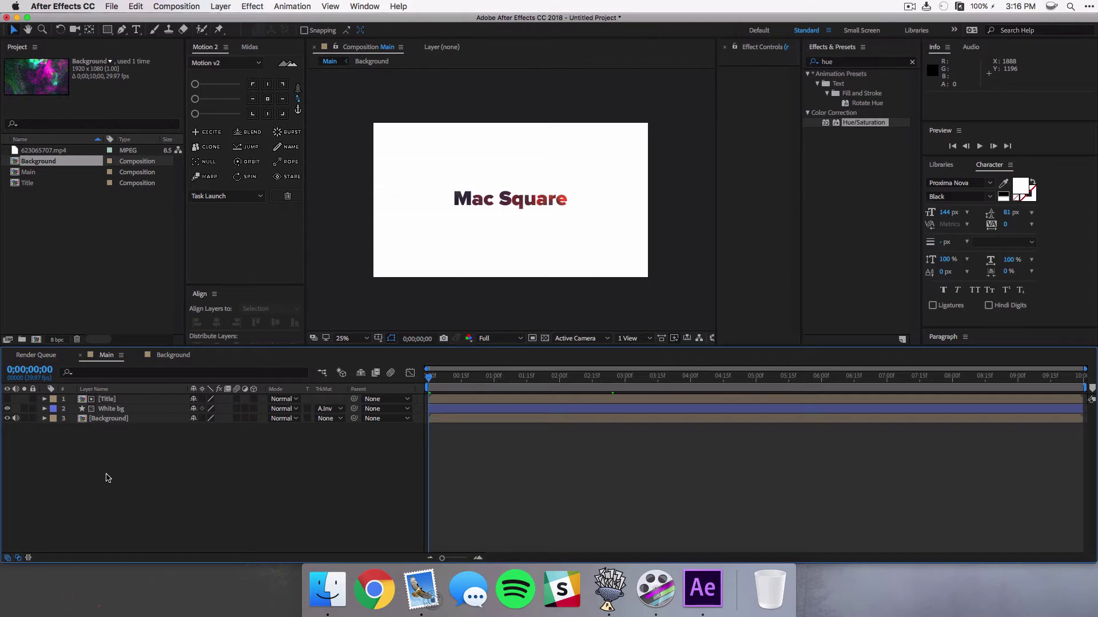
# Link Background's Position to White bg's Position with a pick-whipped expression, then test it
pyautogui.click(100, 412)
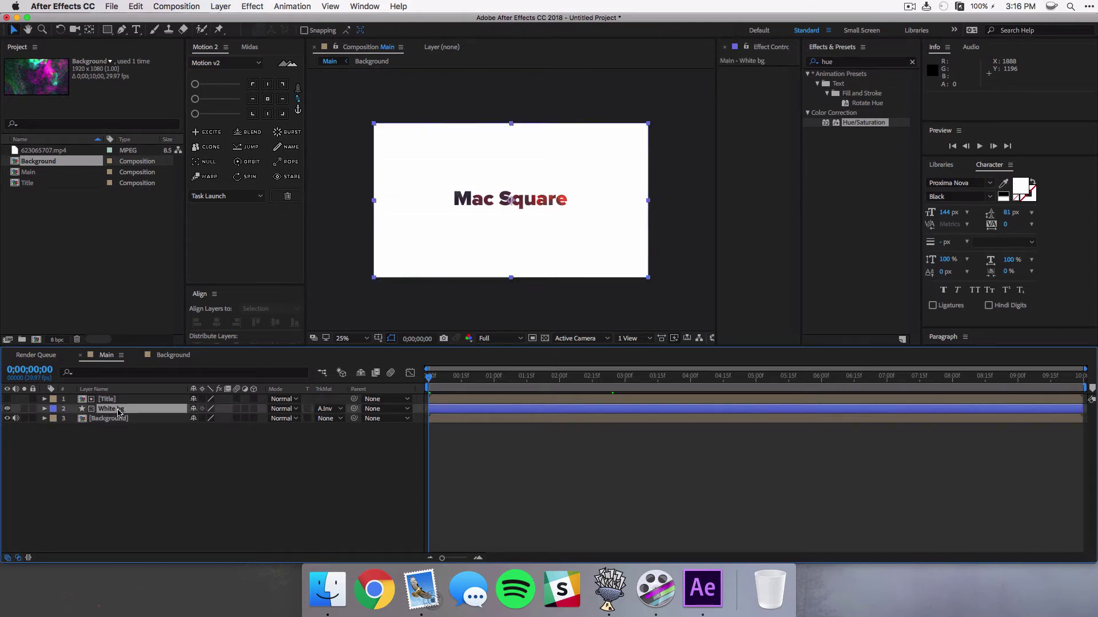
pyautogui.keyDown('shift'); pyautogui.click(126, 422); pyautogui.keyUp('shift')
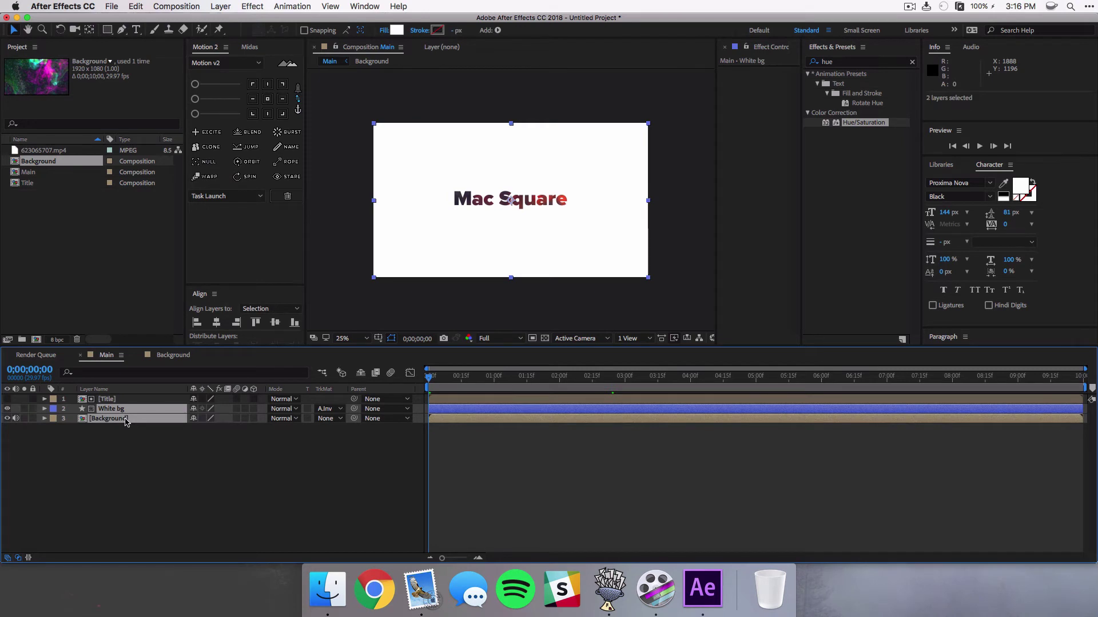
pyautogui.press('p')
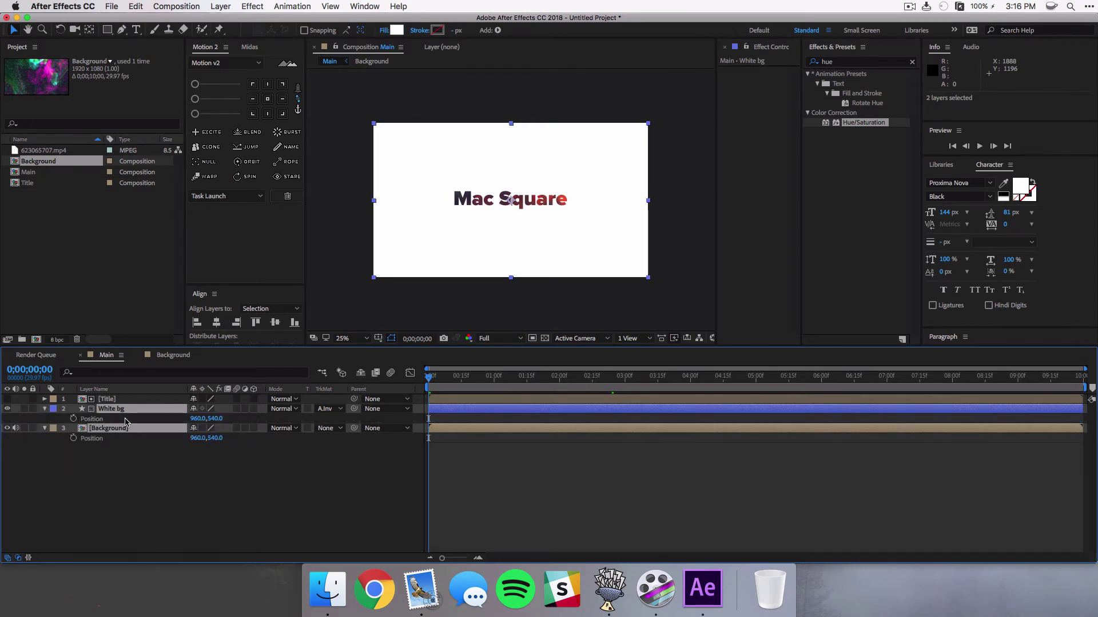
pyautogui.click(169, 492)
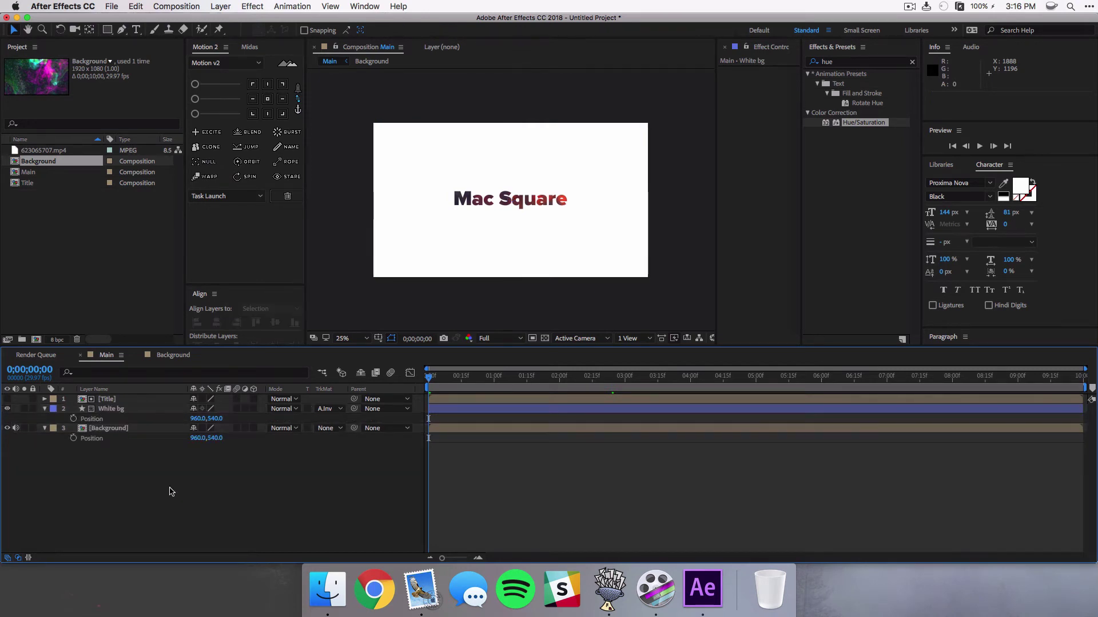
pyautogui.keyDown('alt'); pyautogui.click(73, 439); pyautogui.keyUp('alt')
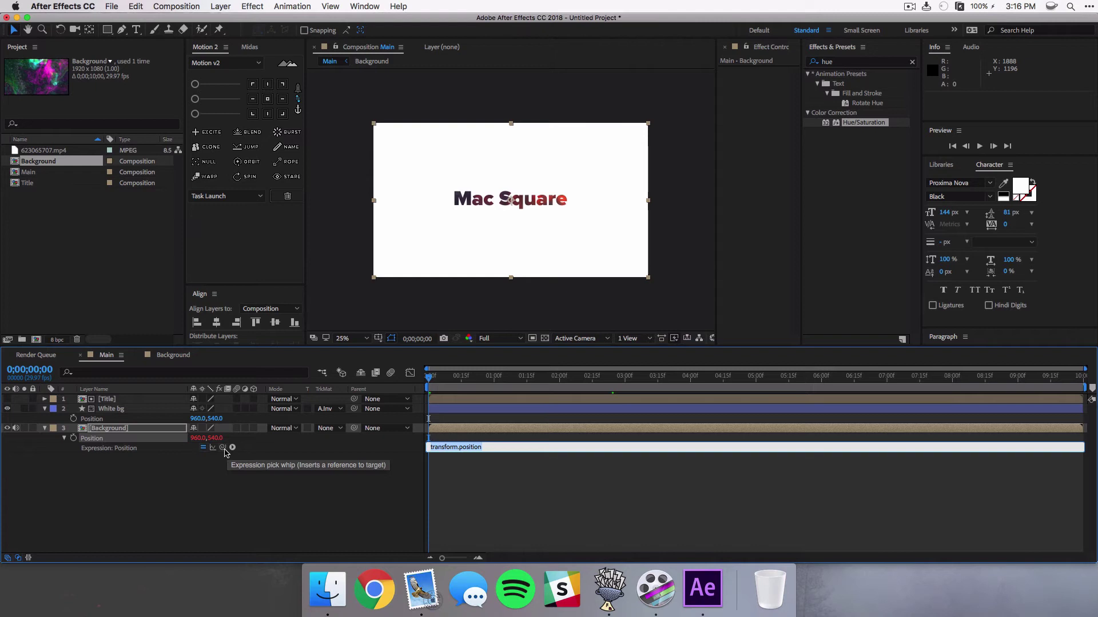
pyautogui.moveTo(222, 448); pyautogui.dragTo(93, 421)
pyautogui.click(204, 492)
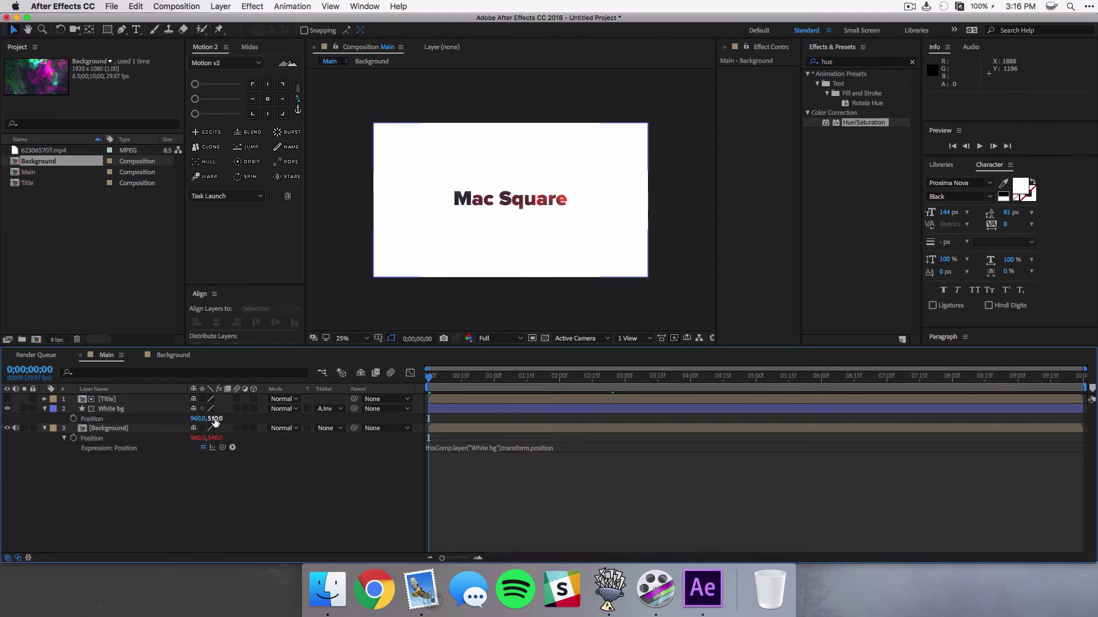
pyautogui.moveTo(214, 418)
pyautogui.mouseDown()
pyautogui.moveTo(430, 438)
pyautogui.moveTo(213, 421)
pyautogui.moveTo(338, 414)
pyautogui.moveTo(418, 422)
pyautogui.moveTo(228, 427)
pyautogui.mouseUp()
pyautogui.press('super+z')
# Set a White bg Position keyframe at one second and return to the start
pyautogui.moveTo(451, 379); pyautogui.dragTo(494, 387)
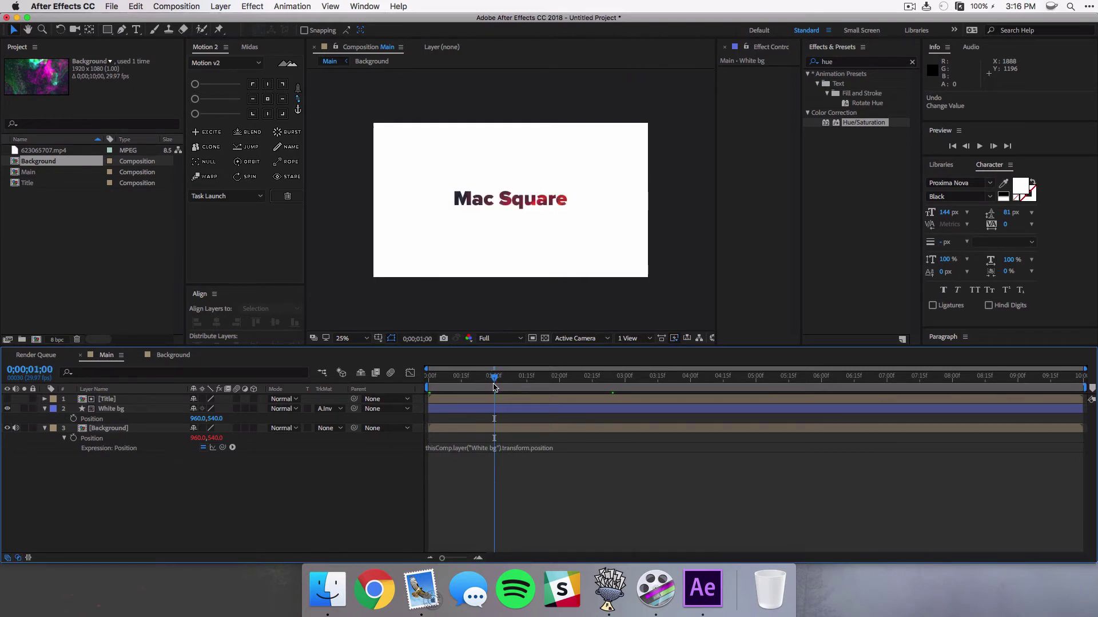
pyautogui.click(73, 419)
pyautogui.moveTo(469, 378); pyautogui.dragTo(422, 383)
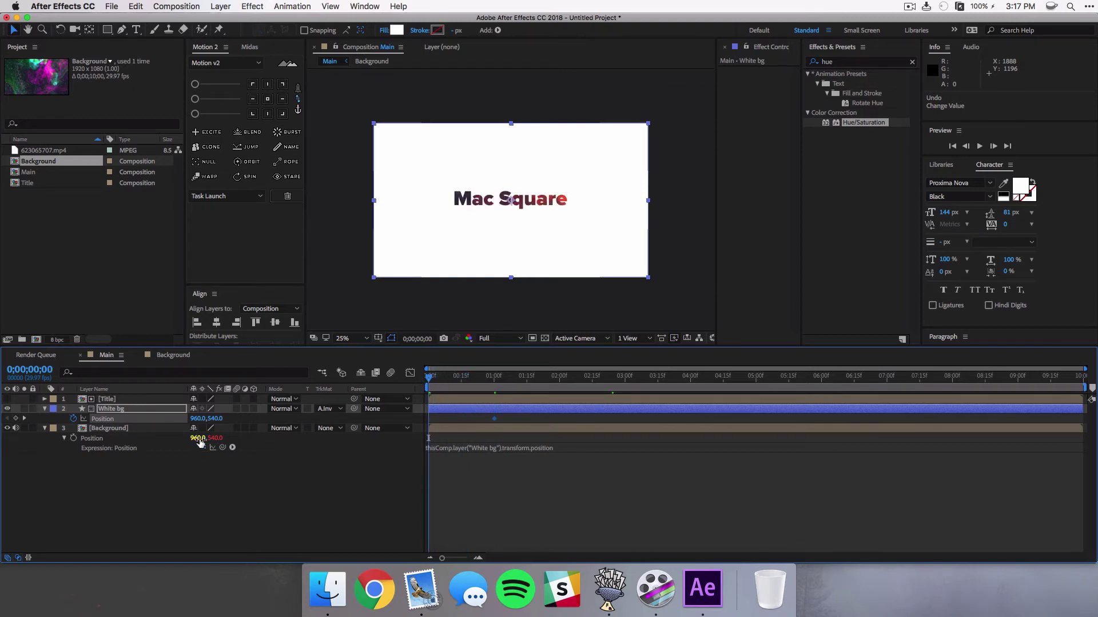
# At frame 0, set White bg's Position to 960,1640 so it rises into place by one second
pyautogui.moveTo(215, 419); pyautogui.dragTo(808, 457)
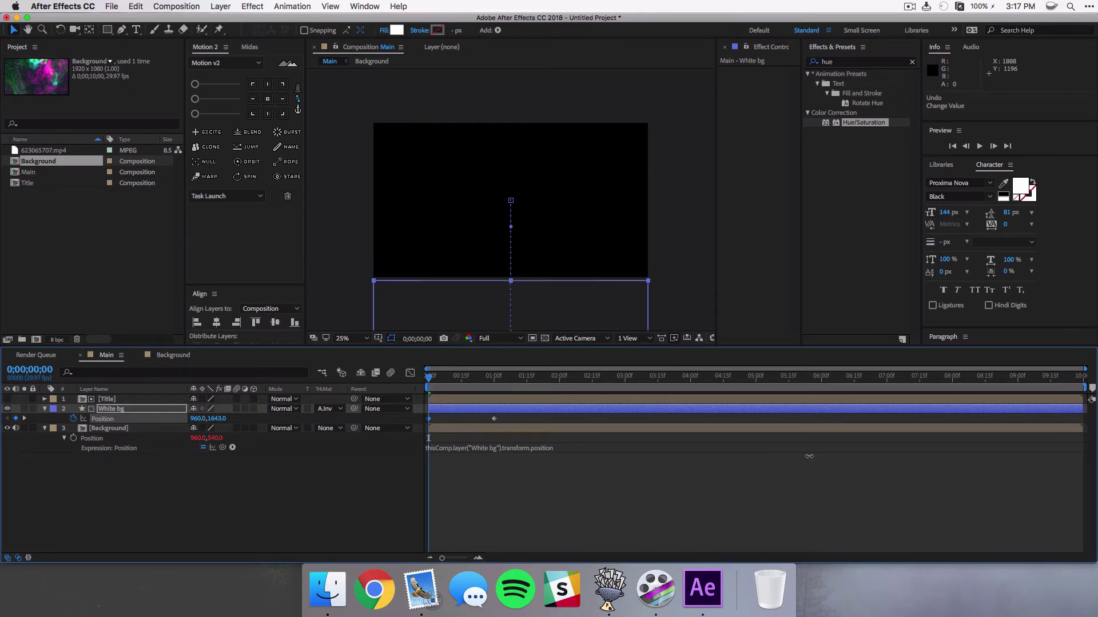
pyautogui.moveTo(809, 456); pyautogui.dragTo(806, 456)
pyautogui.click(539, 543)
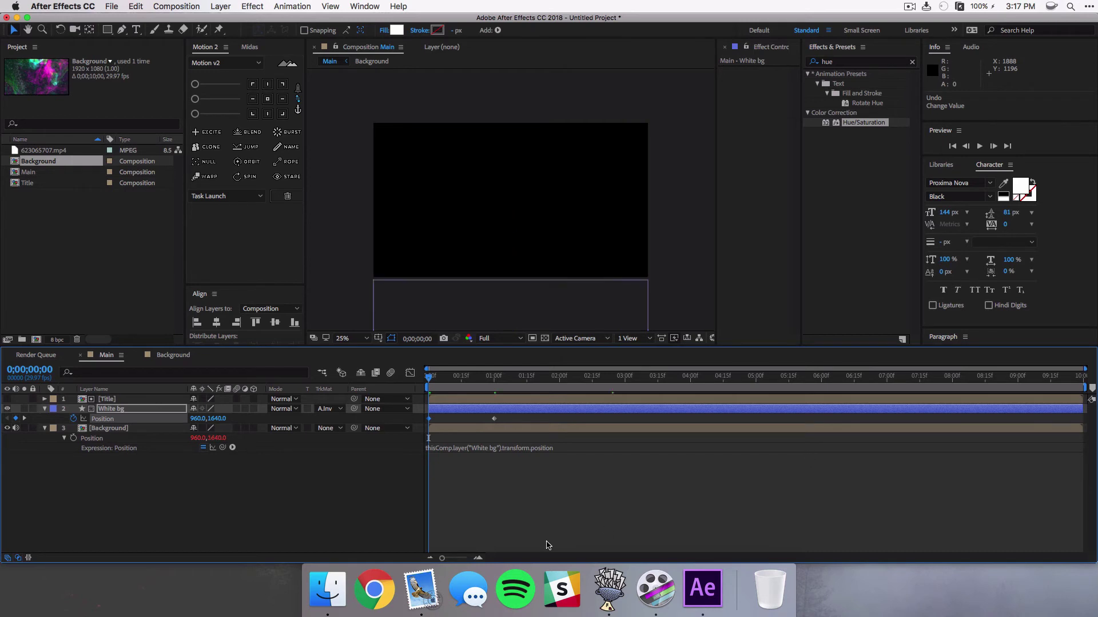
pyautogui.moveTo(430, 379); pyautogui.dragTo(501, 384)
pyautogui.click(526, 422)
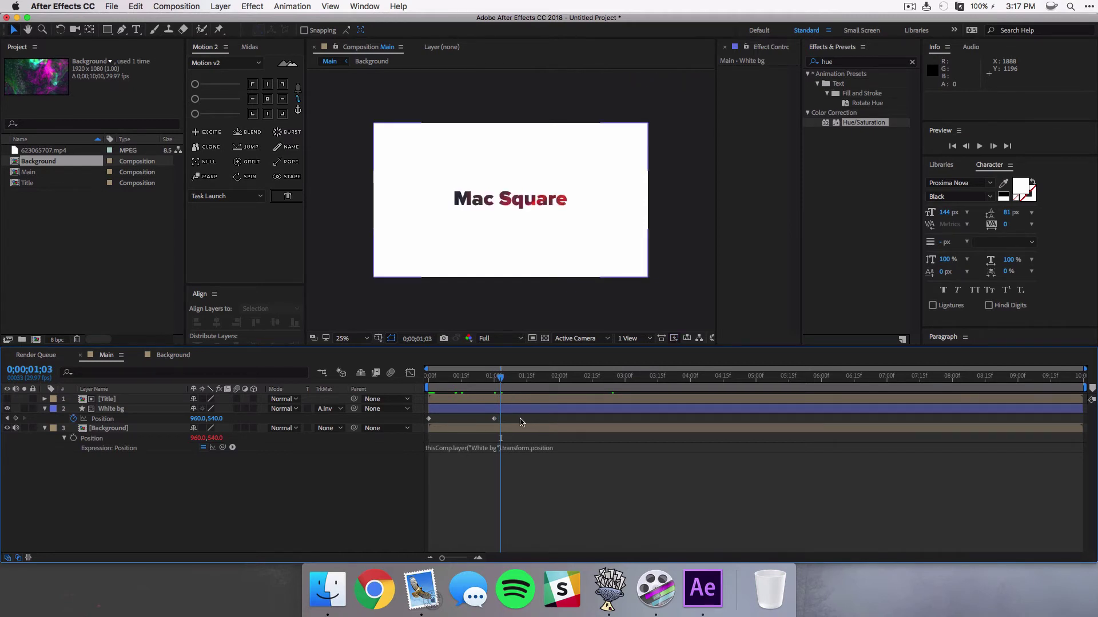
# In the Graph Editor, ease White bg's Position into its end keyframe by lengthening the influence handle
pyautogui.click(514, 409)
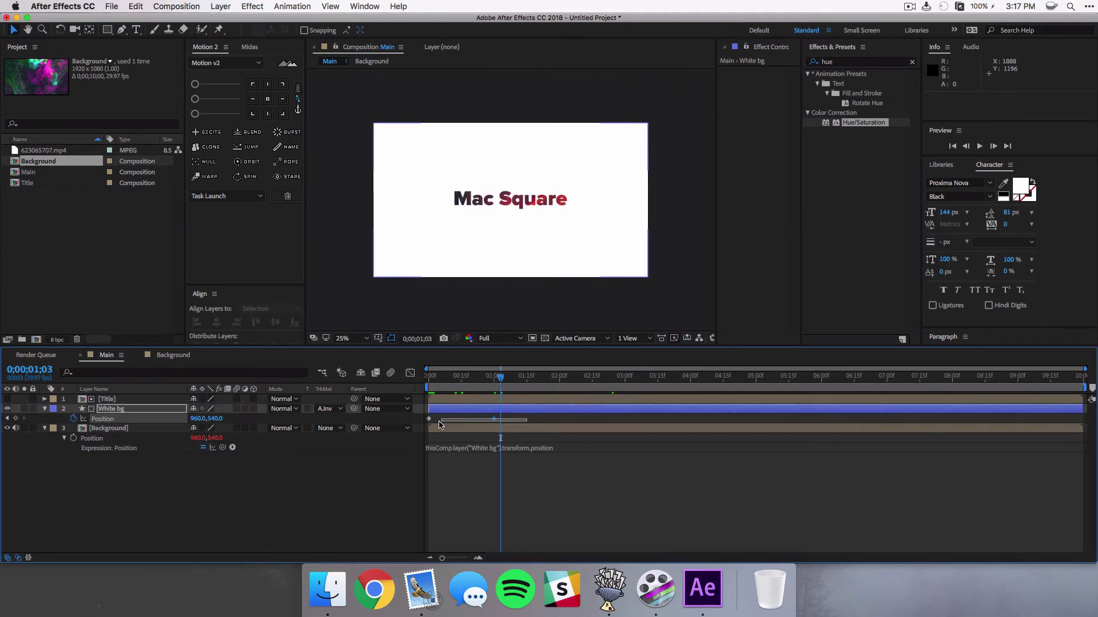
pyautogui.click(409, 373)
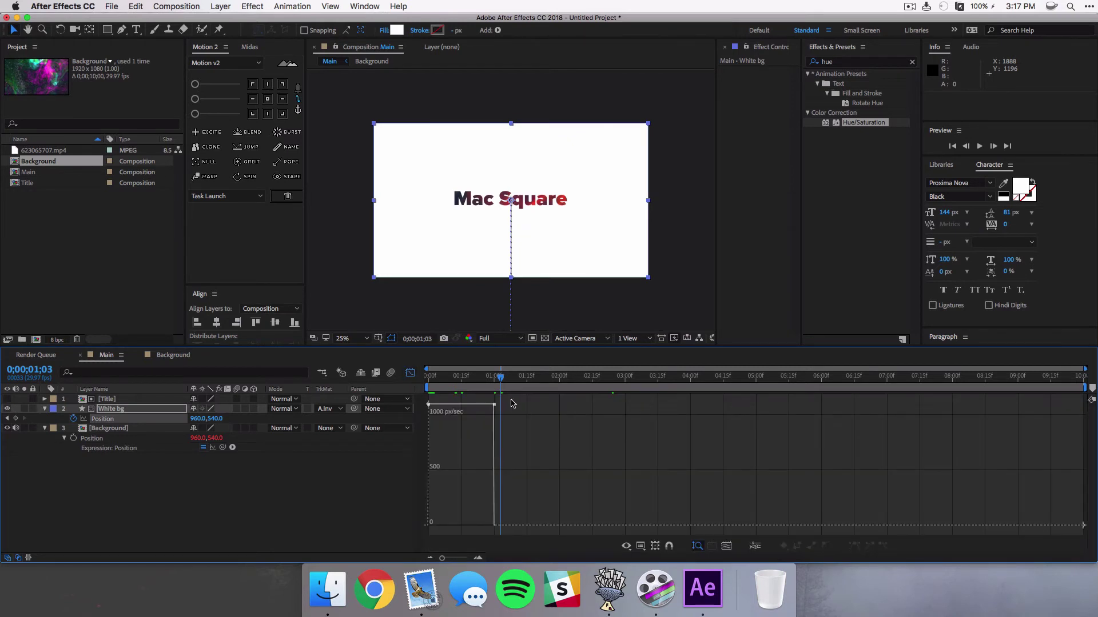
pyautogui.moveTo(513, 403); pyautogui.dragTo(420, 532)
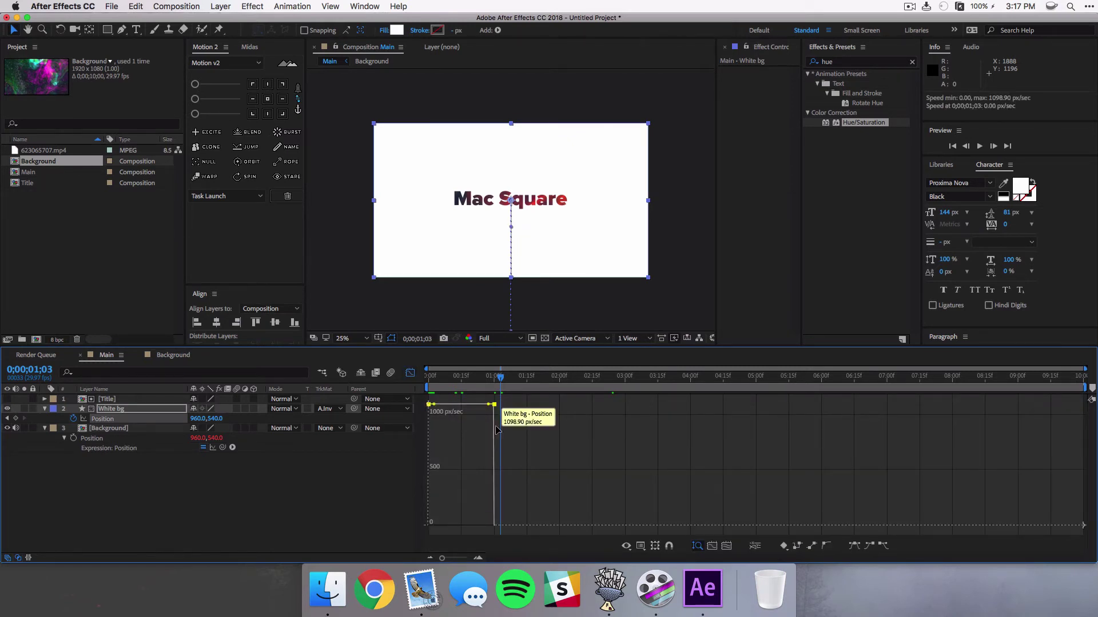
pyautogui.moveTo(494, 404); pyautogui.dragTo(495, 526)
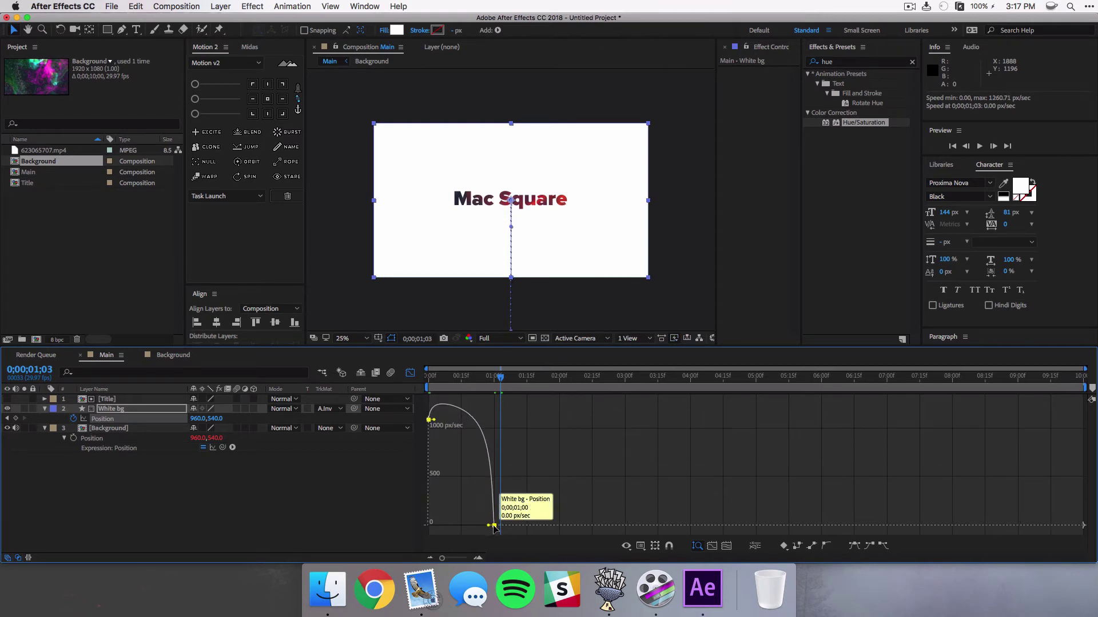
pyautogui.click(517, 513)
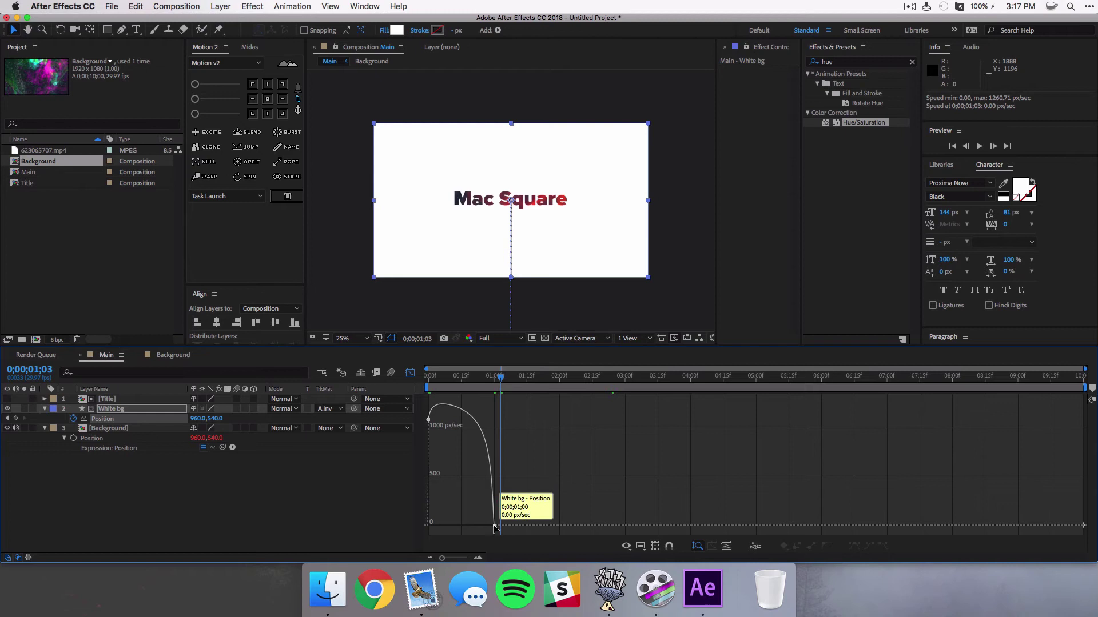
pyautogui.click(494, 524)
pyautogui.moveTo(489, 525); pyautogui.dragTo(455, 526)
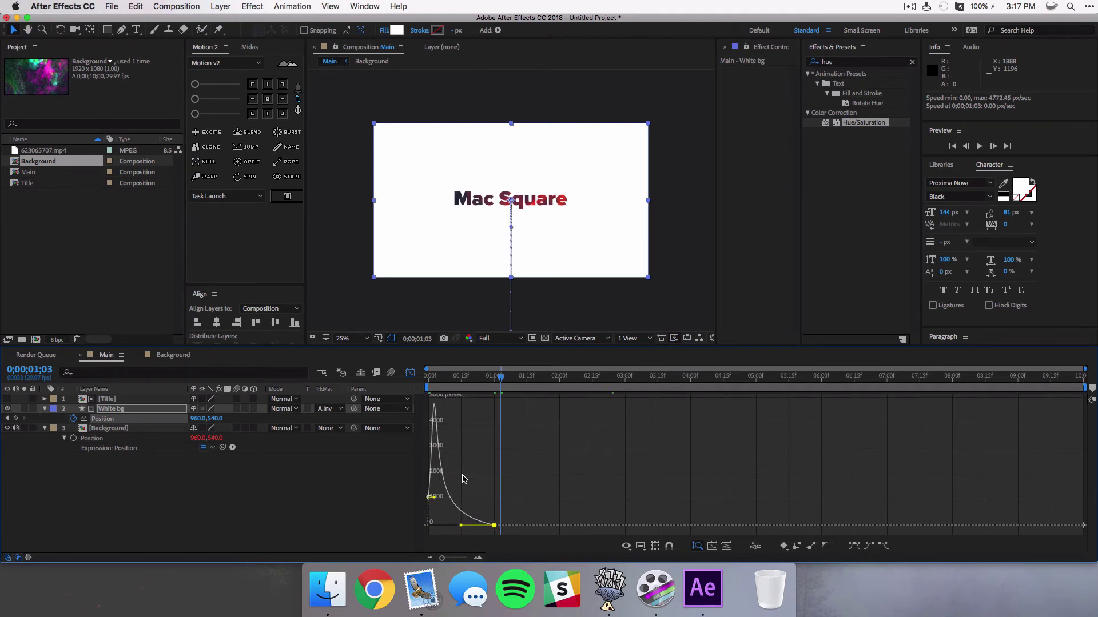
pyautogui.click(463, 483)
# Preview the eased slide-in from the first frame
pyautogui.click(437, 378)
pyautogui.moveTo(423, 382); pyautogui.dragTo(420, 382)
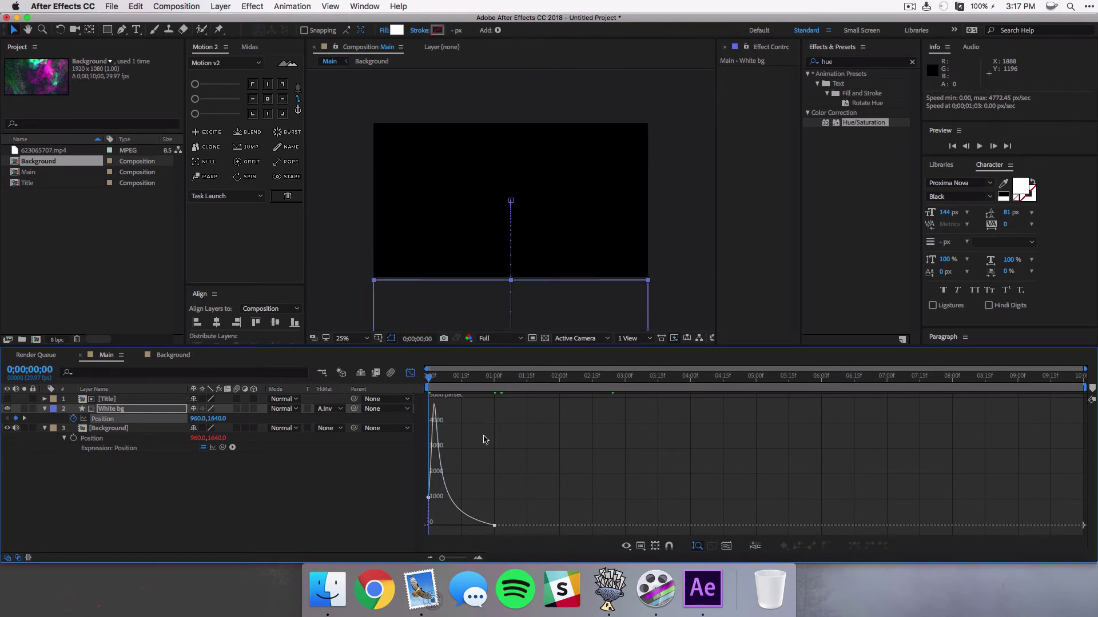
pyautogui.press('space')
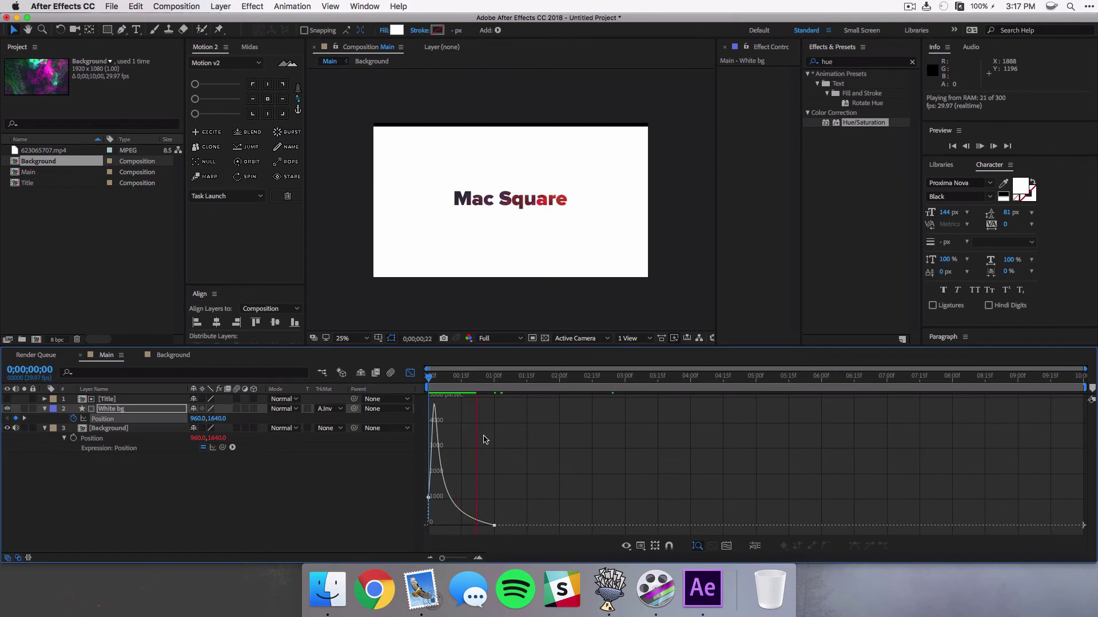
pyautogui.press('space')
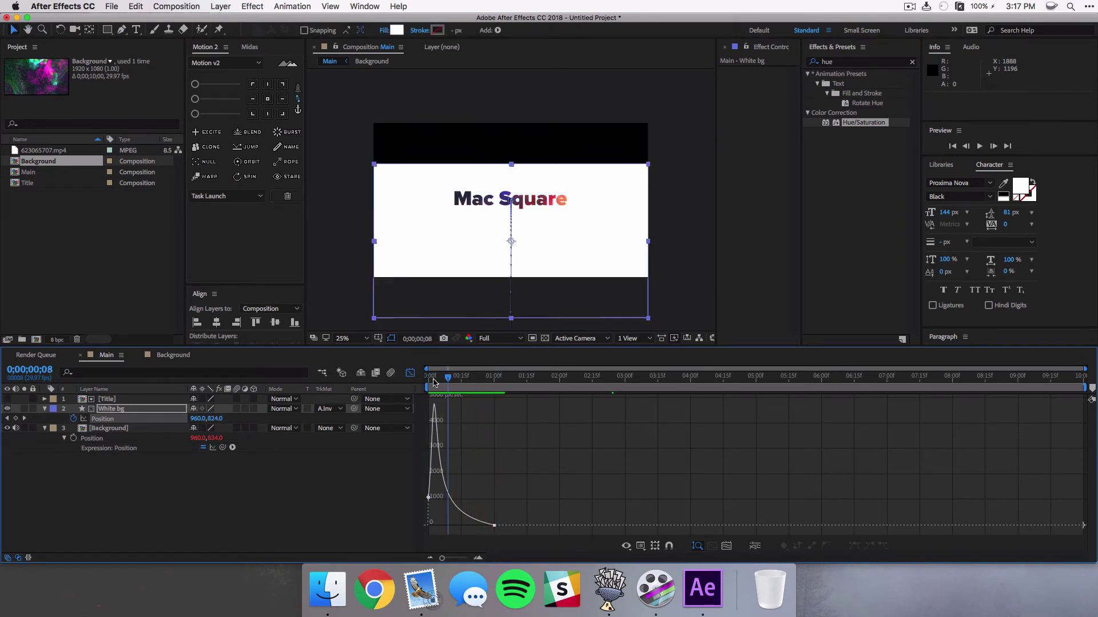
pyautogui.press('space')
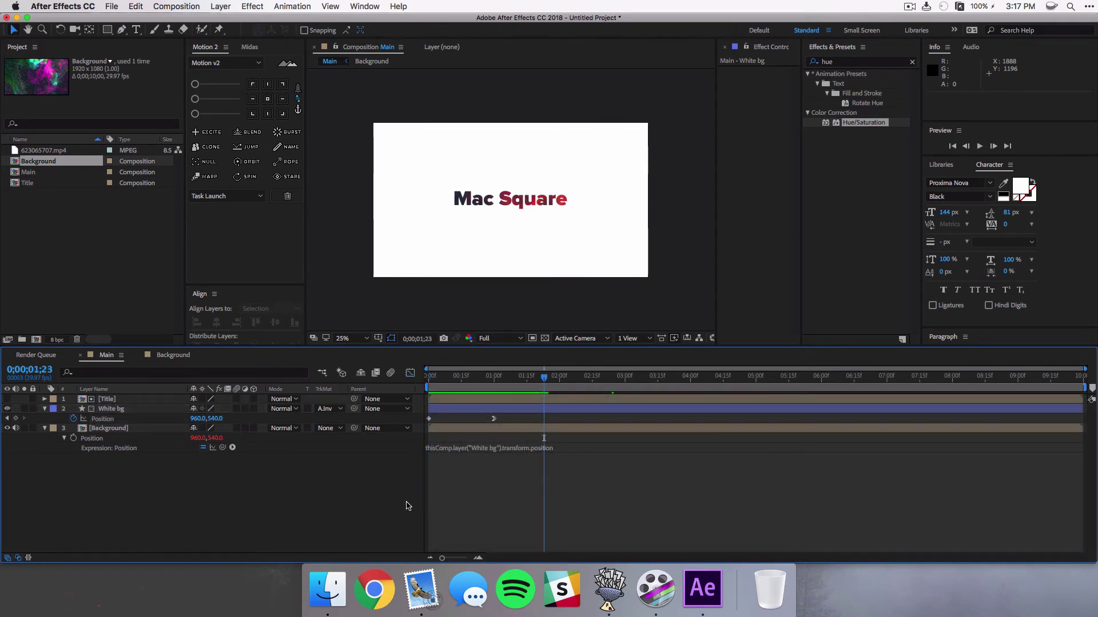
pyautogui.click(109, 409)
# Set the Title layer's Scale to 130% at the first frame and add a Scale keyframe
pyautogui.click(45, 409)
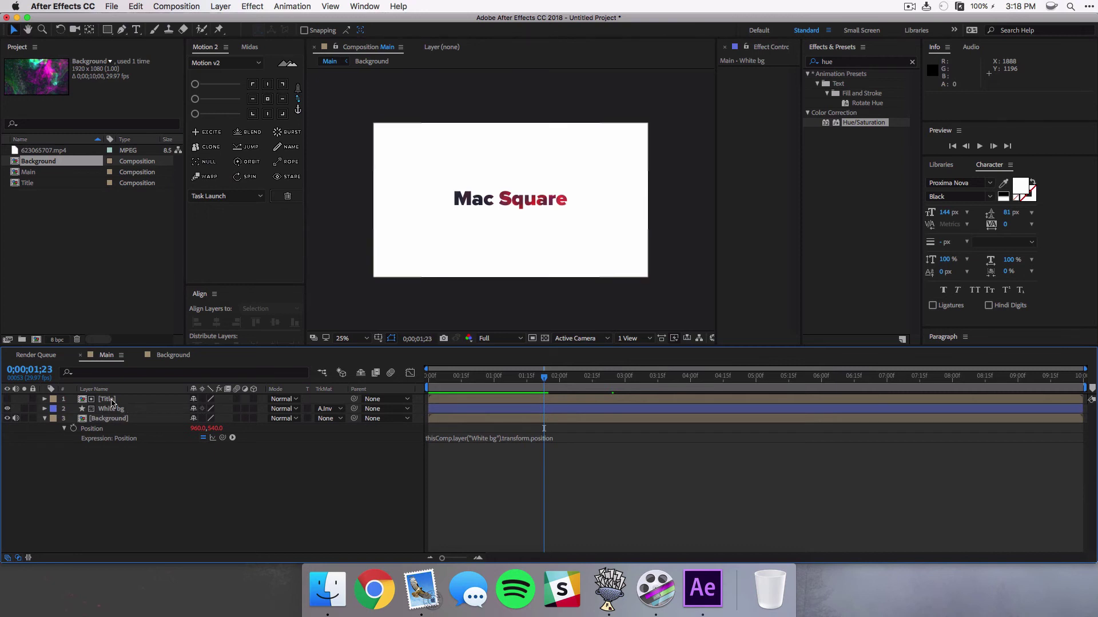
pyautogui.click(109, 399)
pyautogui.press('s')
pyautogui.moveTo(493, 379); pyautogui.dragTo(398, 379)
pyautogui.click(211, 410)
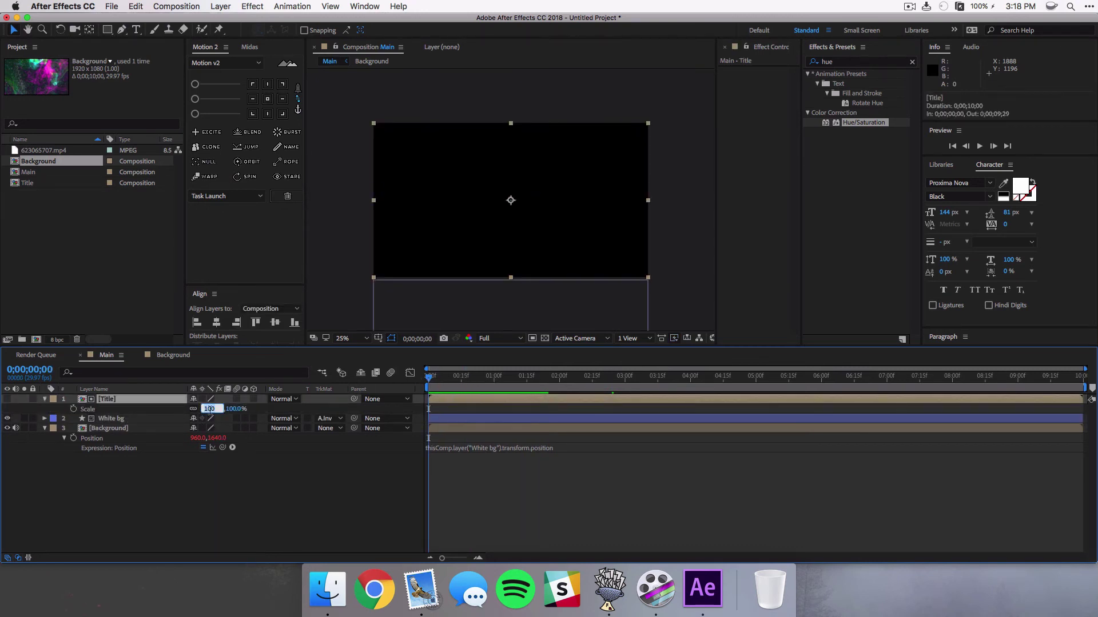
pyautogui.press('Return')
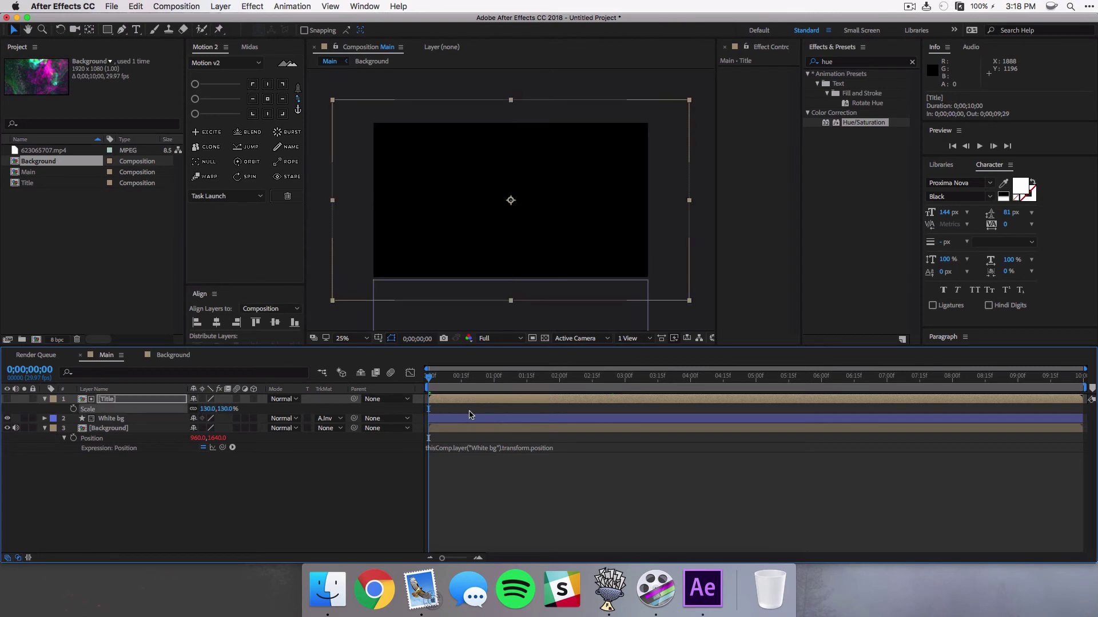
pyautogui.click(74, 409)
# At 8 seconds, set the Title's Scale to 100%
pyautogui.click(552, 377)
pyautogui.moveTo(559, 382); pyautogui.dragTo(952, 389)
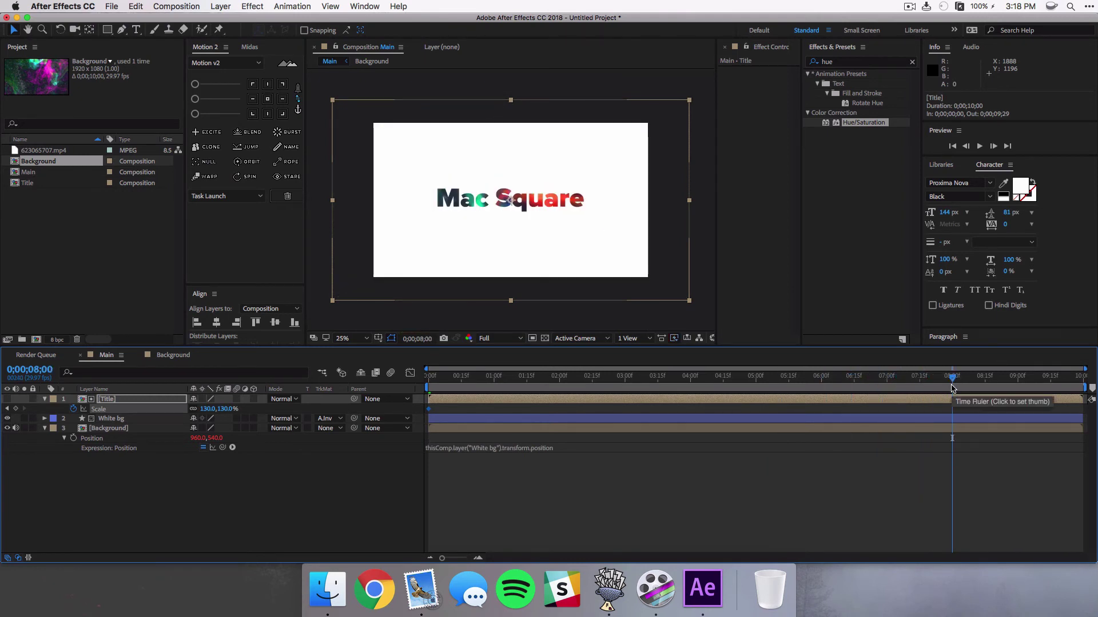
pyautogui.click(210, 409)
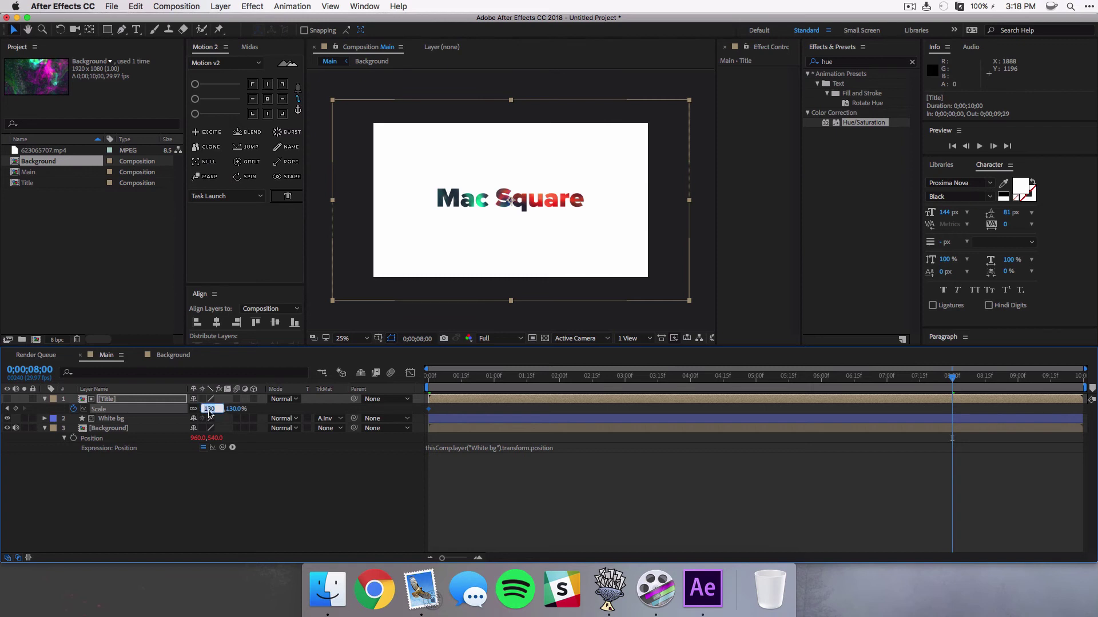
pyautogui.write('100')
pyautogui.press('Return')
# Preview the title scaling down from the start
pyautogui.click(544, 507)
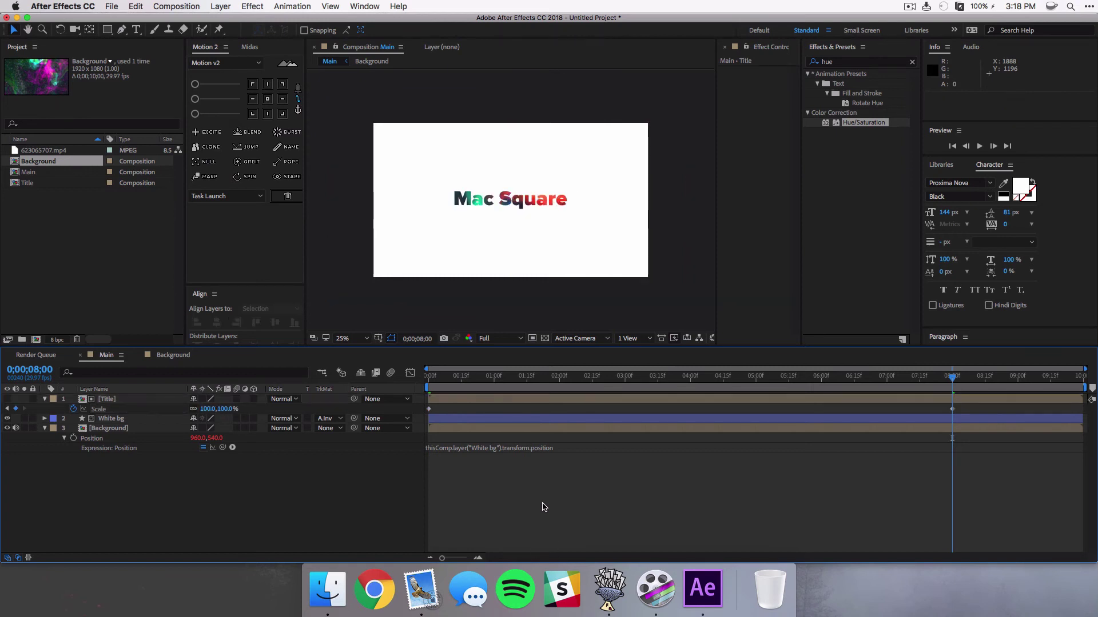
pyautogui.moveTo(457, 377); pyautogui.dragTo(410, 387)
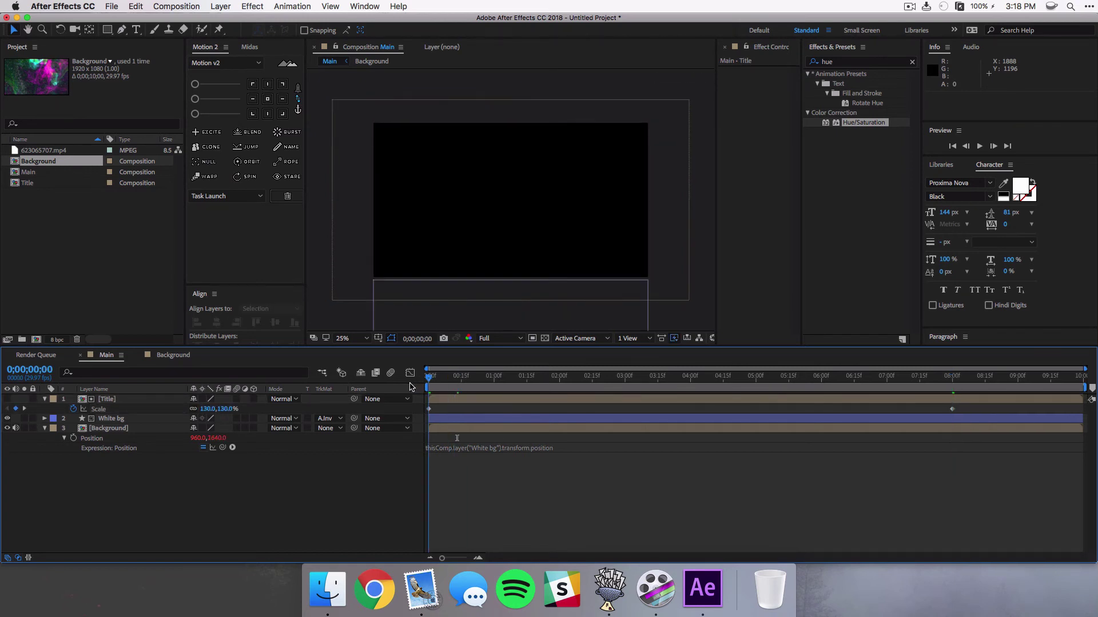
pyautogui.press('space')
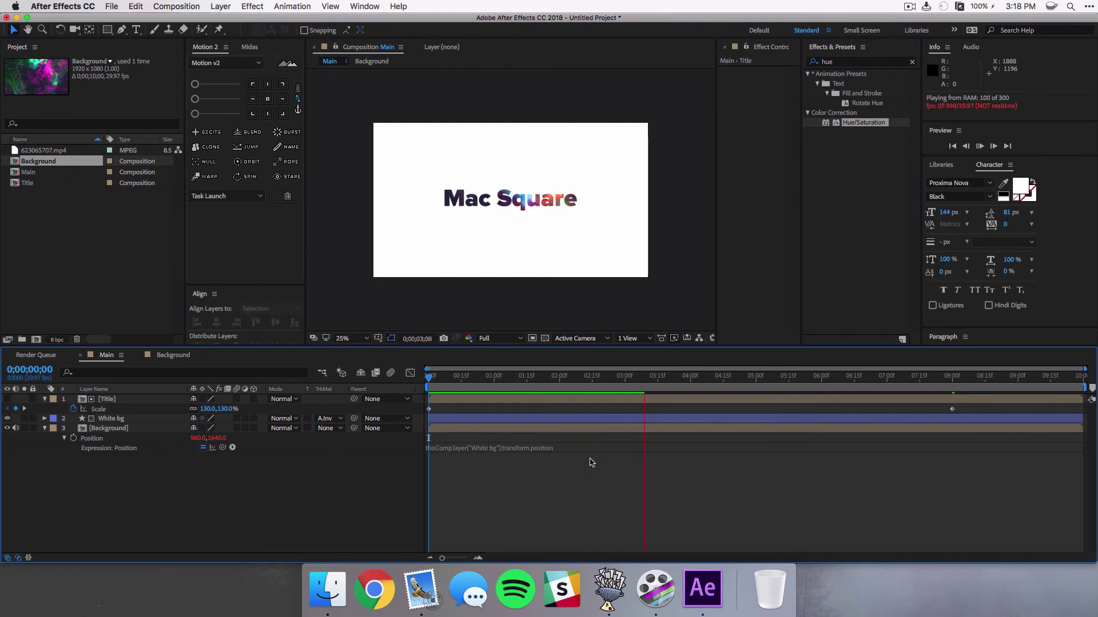
pyautogui.moveTo(854, 378); pyautogui.dragTo(952, 383)
# Keyframe White bg's Position at 8 s, drop it to Y 1640 around 9 s, and preview
pyautogui.click(56, 428)
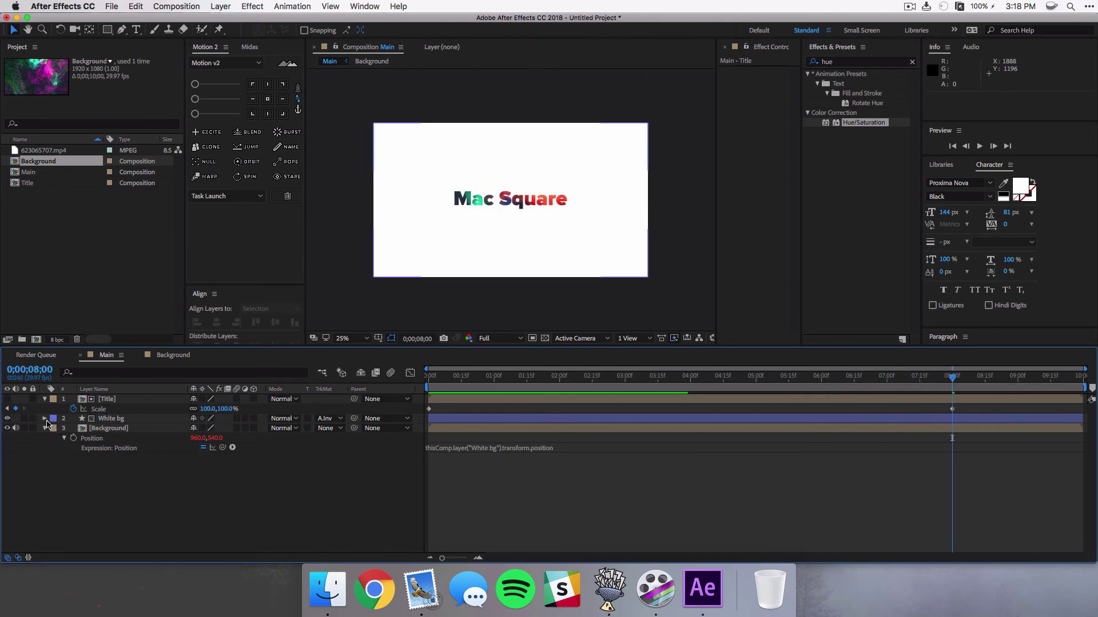
pyautogui.click(45, 419)
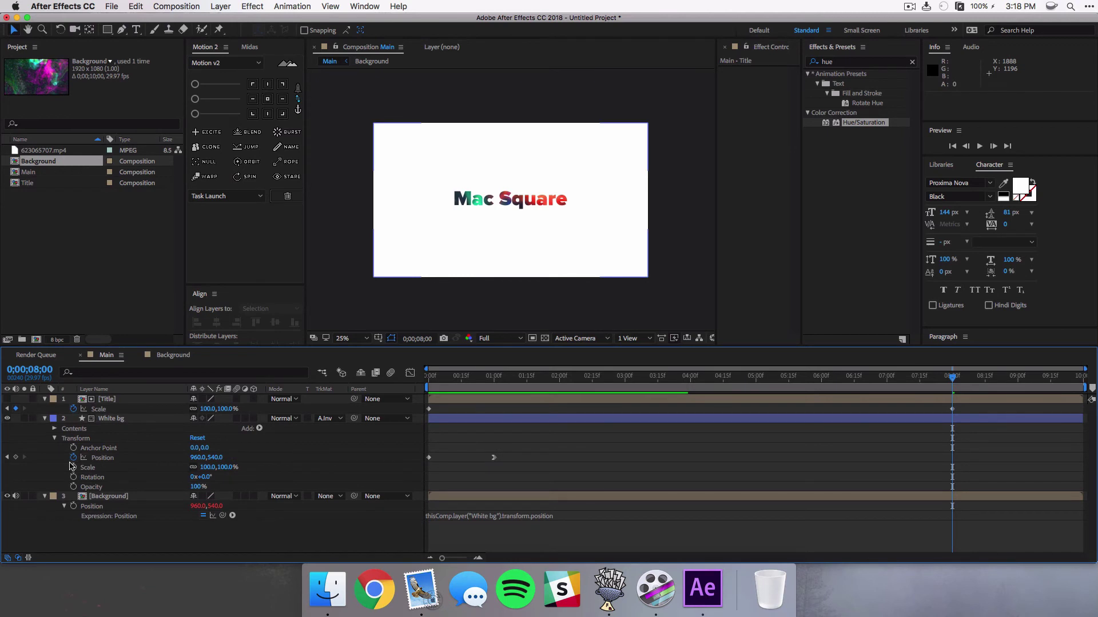
pyautogui.click(16, 457)
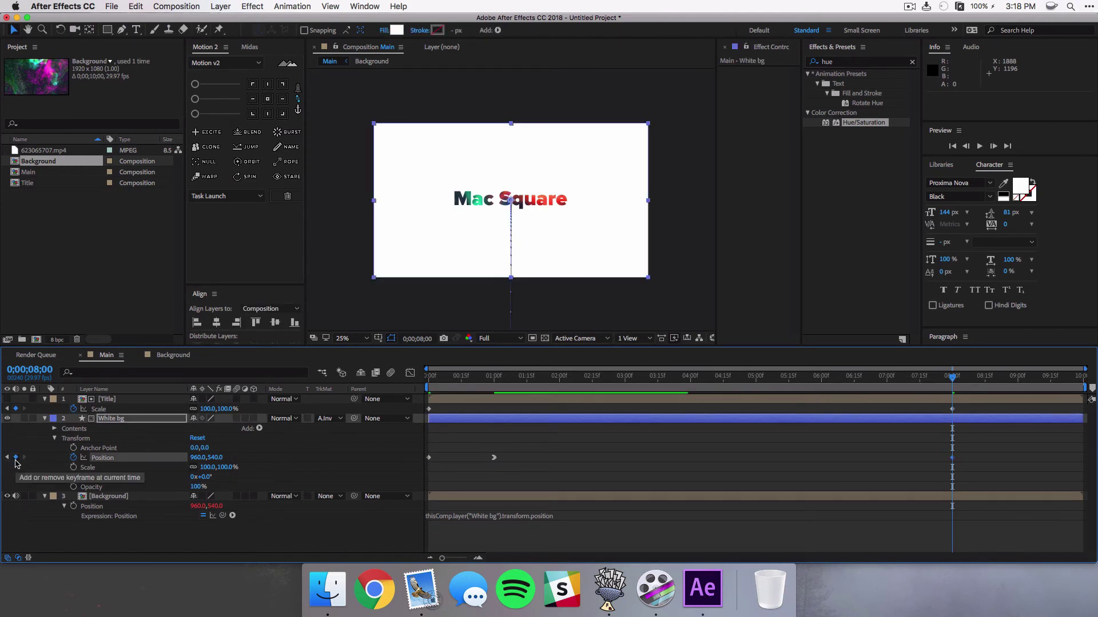
pyautogui.moveTo(951, 382); pyautogui.dragTo(1020, 384)
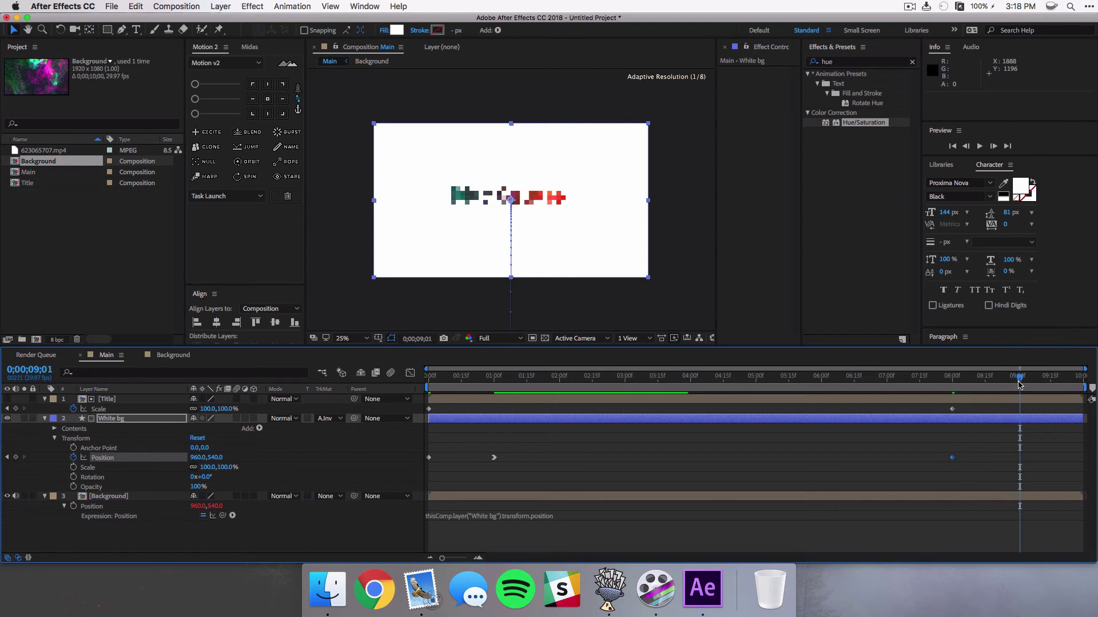
pyautogui.moveTo(219, 462); pyautogui.dragTo(823, 487)
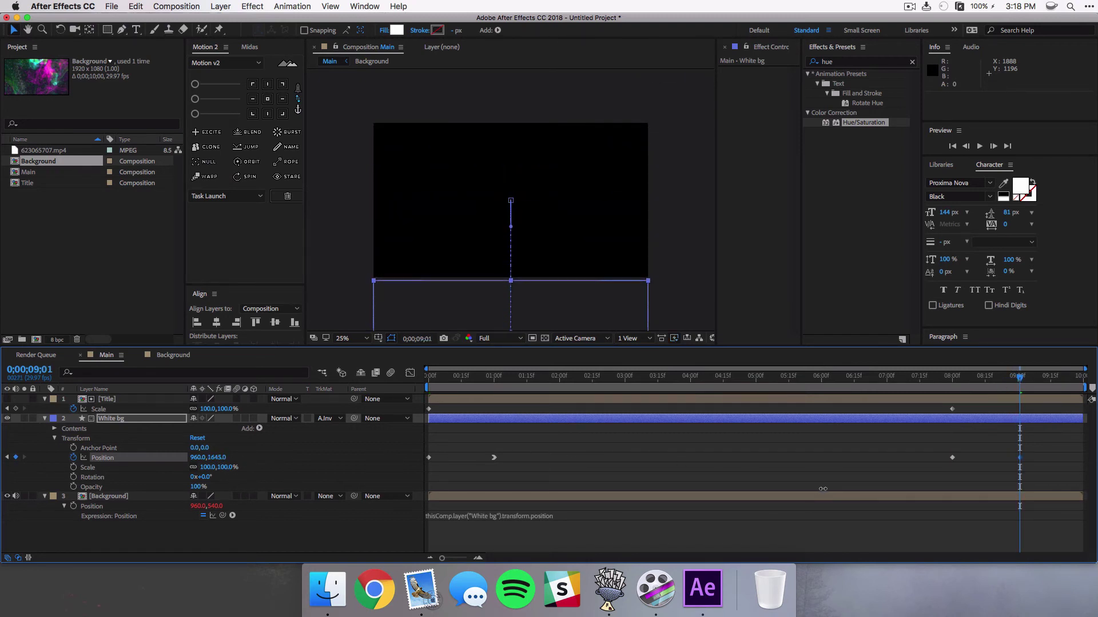
pyautogui.click(823, 488)
pyautogui.press('Home')
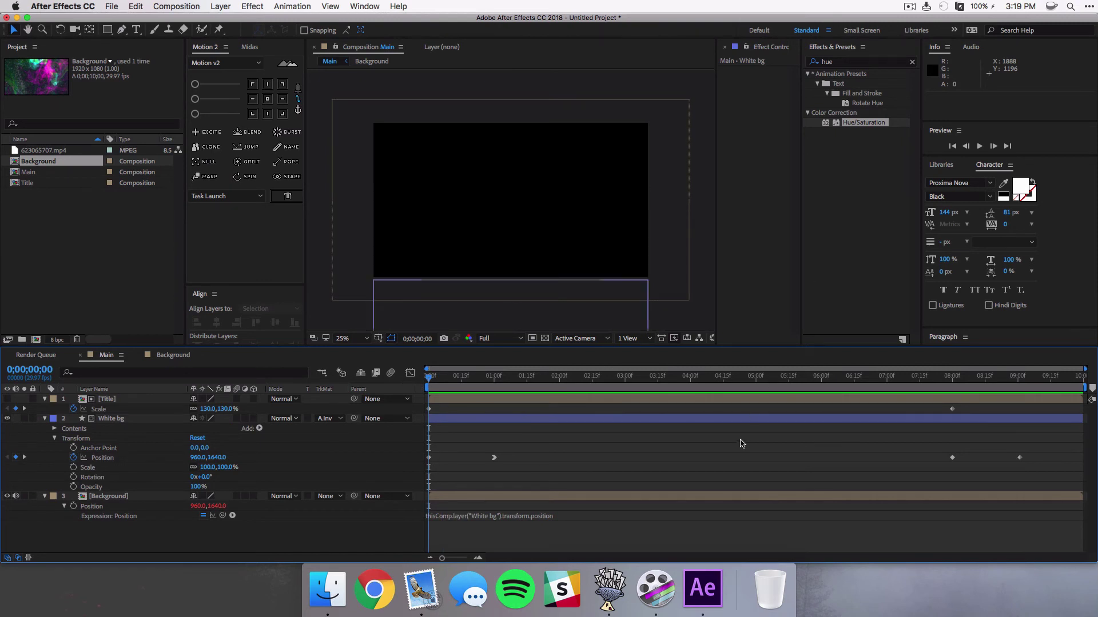
pyautogui.press('space')
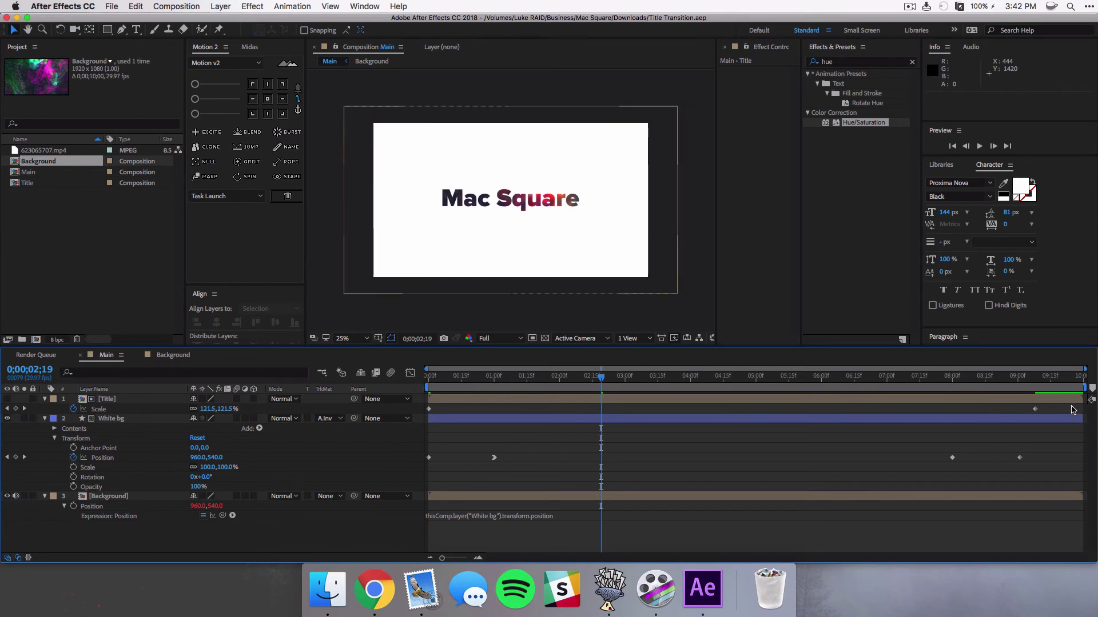
pyautogui.click(968, 381)
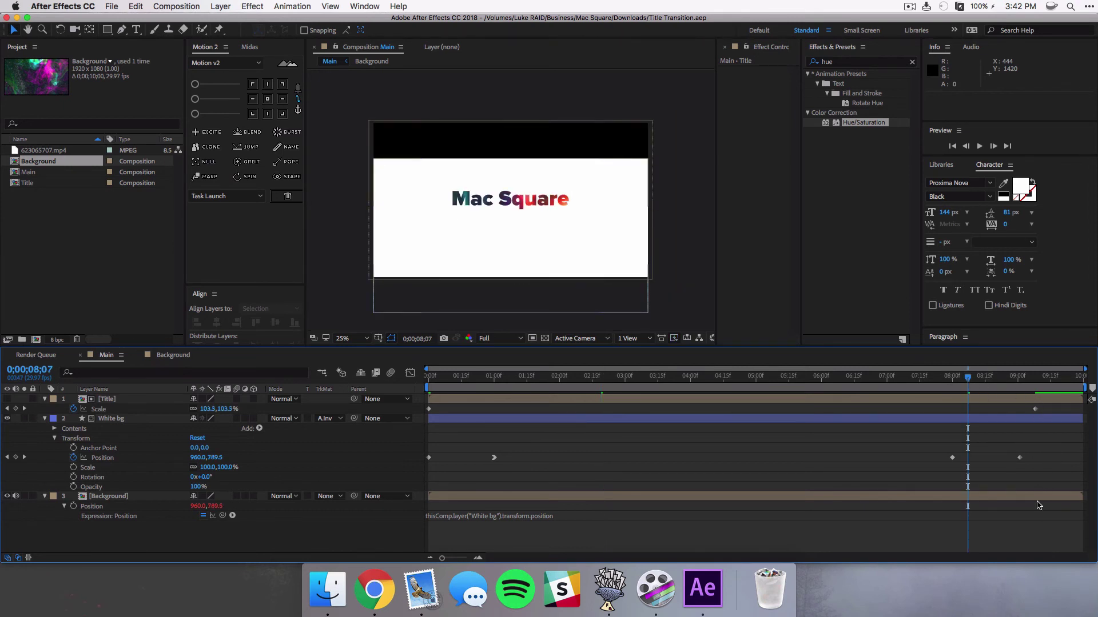
pyautogui.click(896, 417)
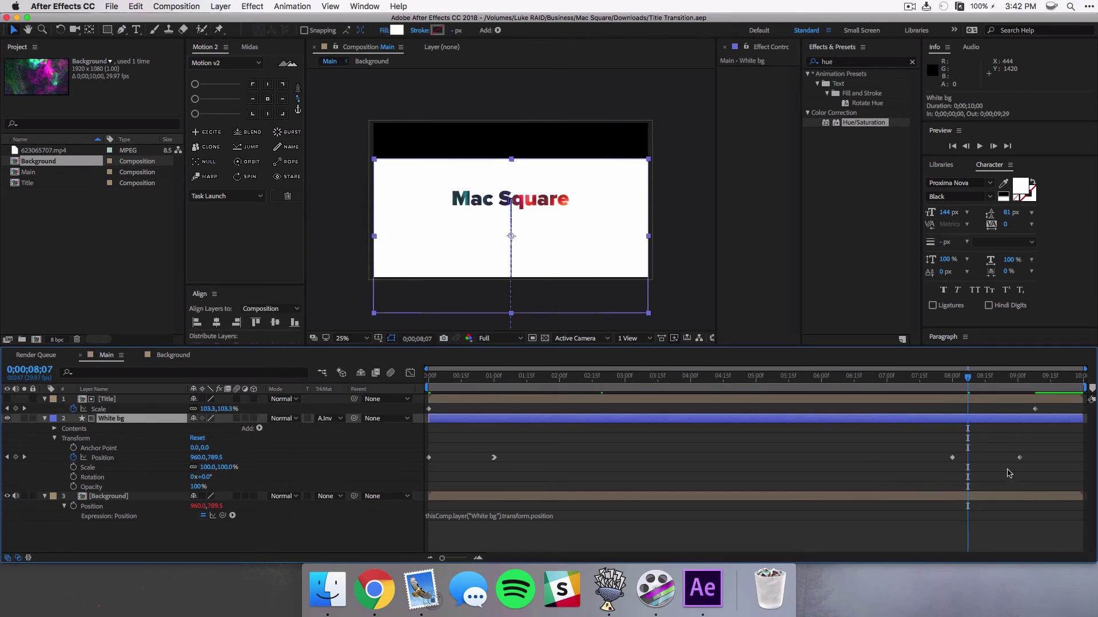
pyautogui.moveTo(970, 379); pyautogui.dragTo(1009, 394)
pyautogui.press('Home')
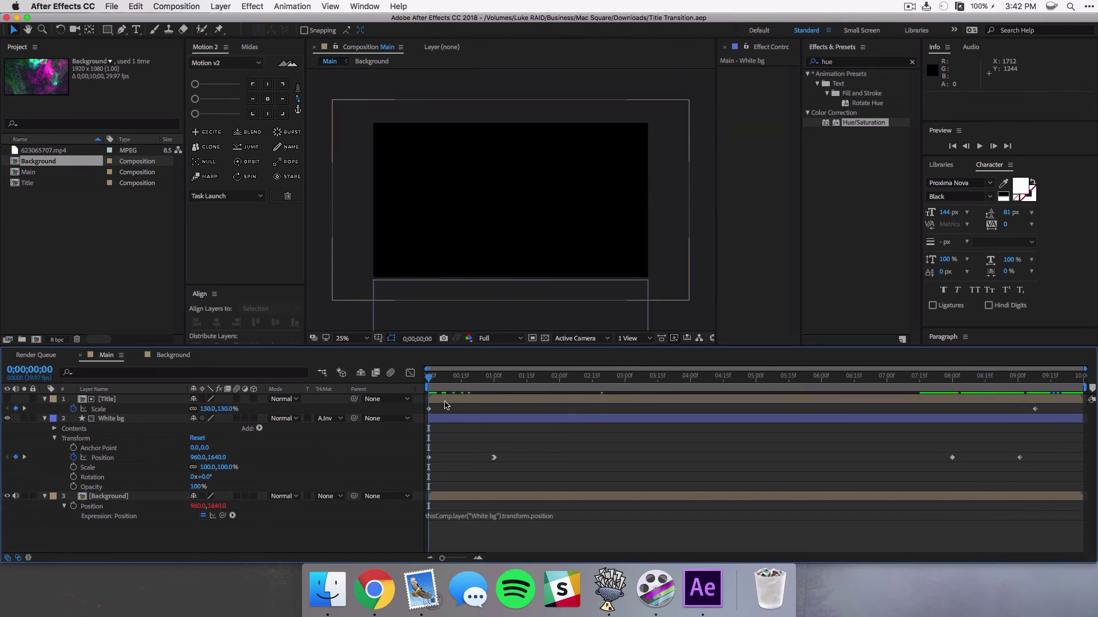
pyautogui.click(435, 380)
pyautogui.moveTo(434, 380); pyautogui.dragTo(439, 380)
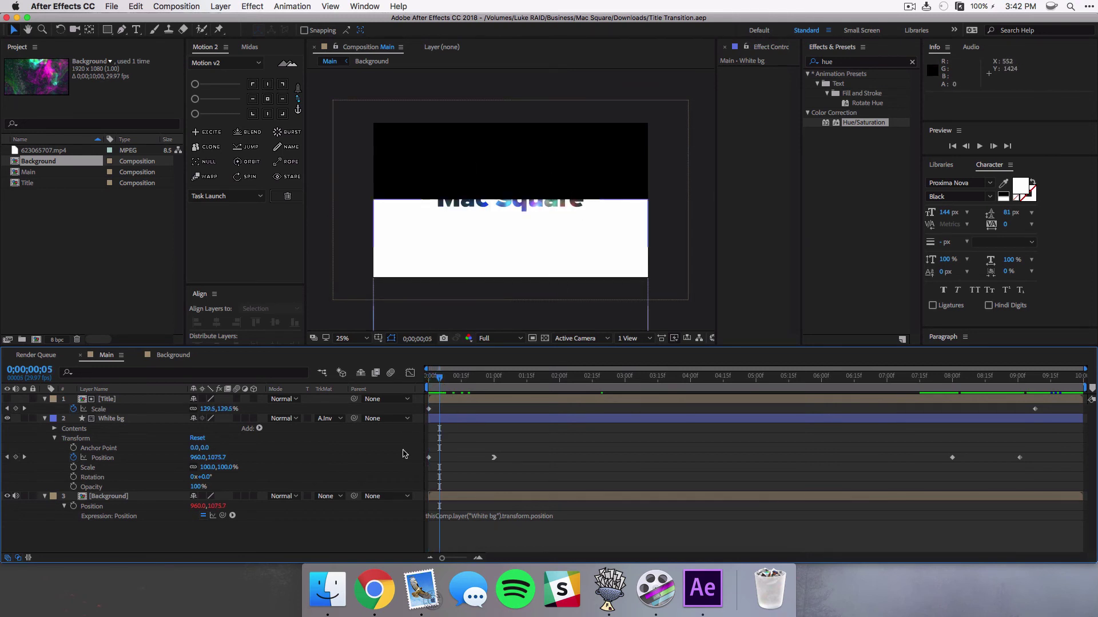
pyautogui.moveTo(441, 379); pyautogui.dragTo(428, 378)
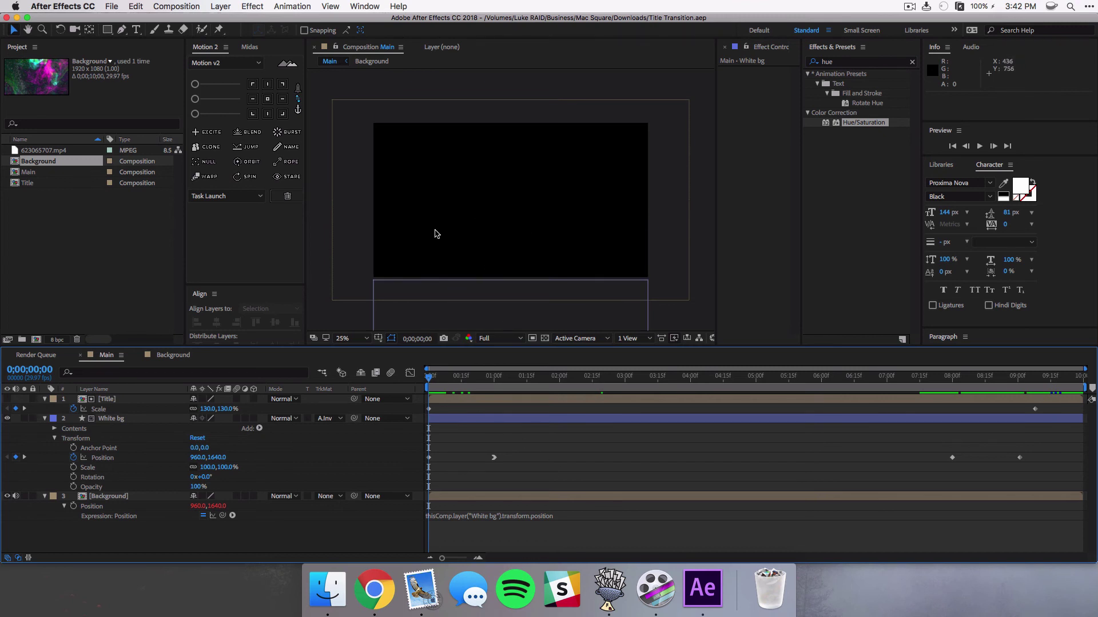
pyautogui.moveTo(429, 377); pyautogui.dragTo(455, 382)
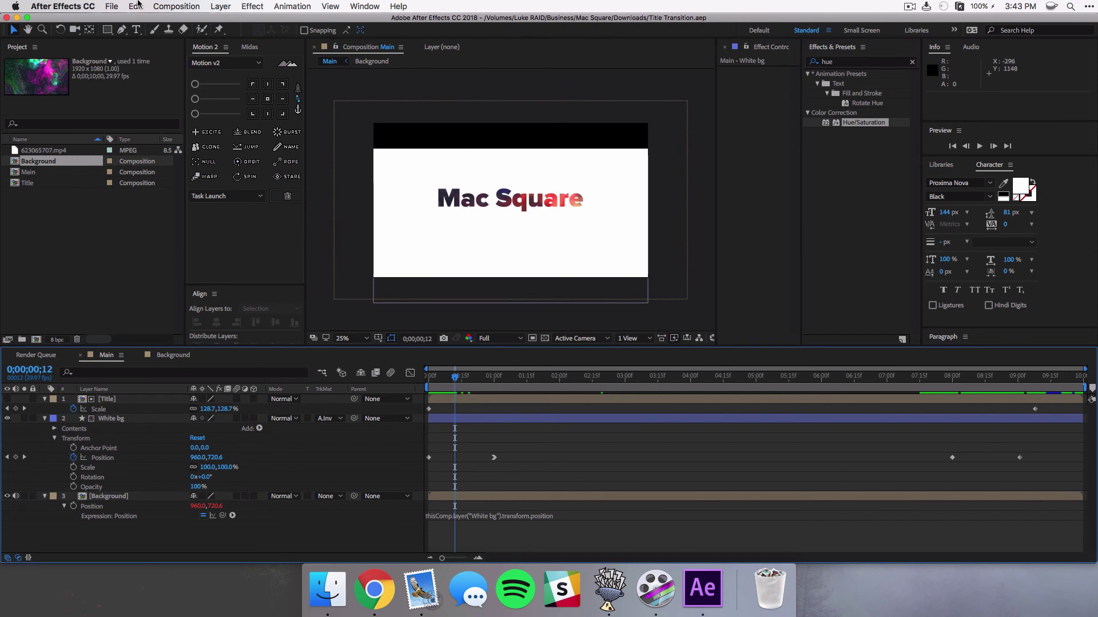
# Add Main to the Render Queue with the Output Module channels set to RGB + Alpha
pyautogui.click(111, 6)
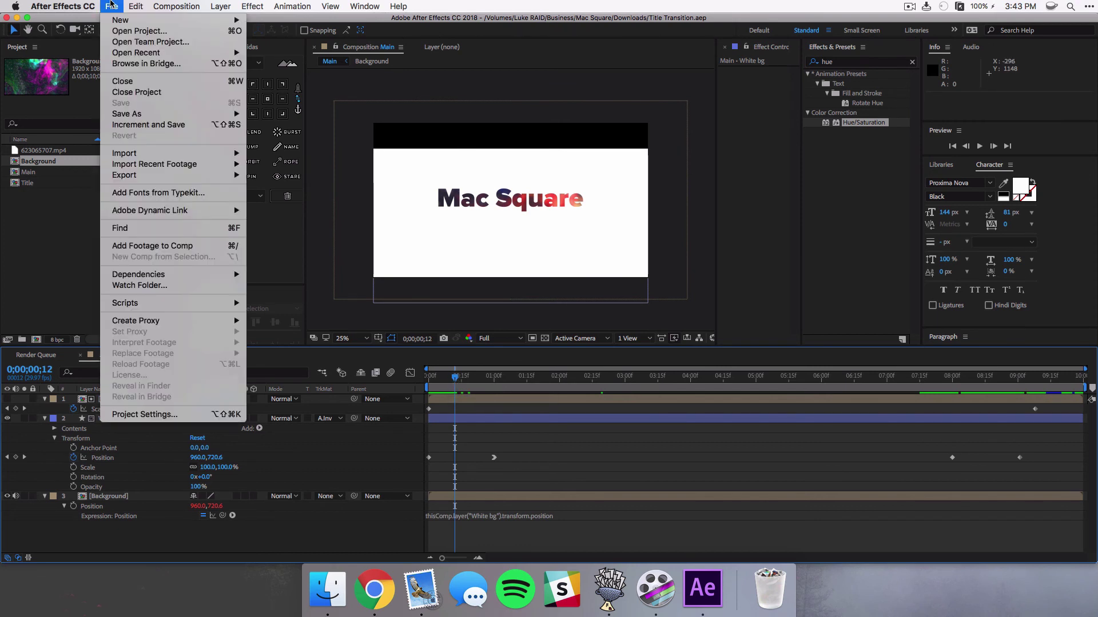
pyautogui.moveTo(177, 175)
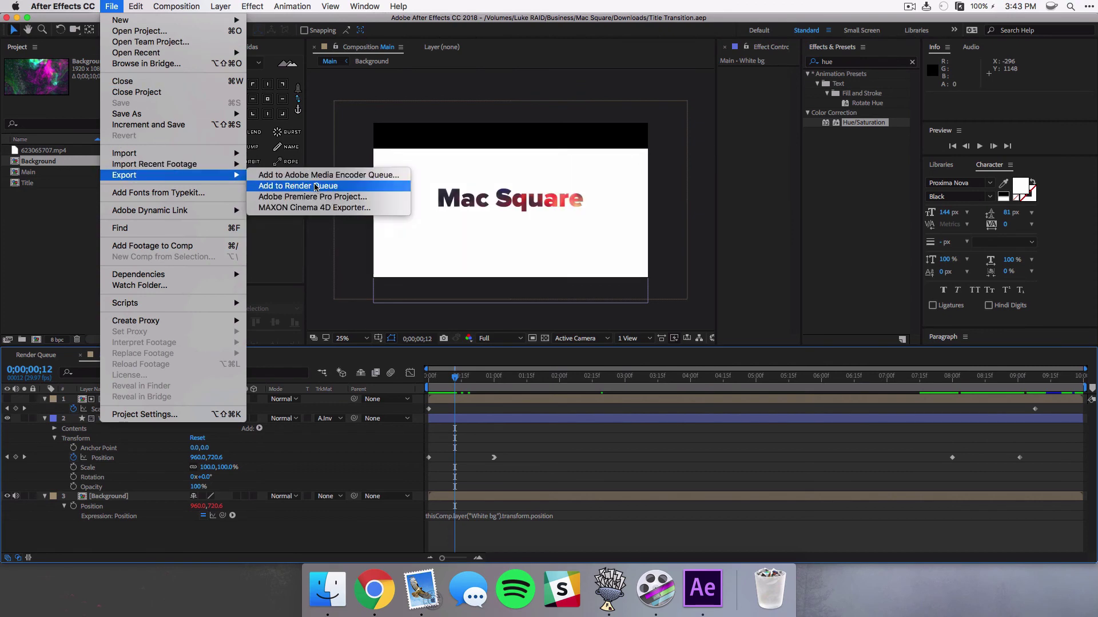
pyautogui.click(294, 186)
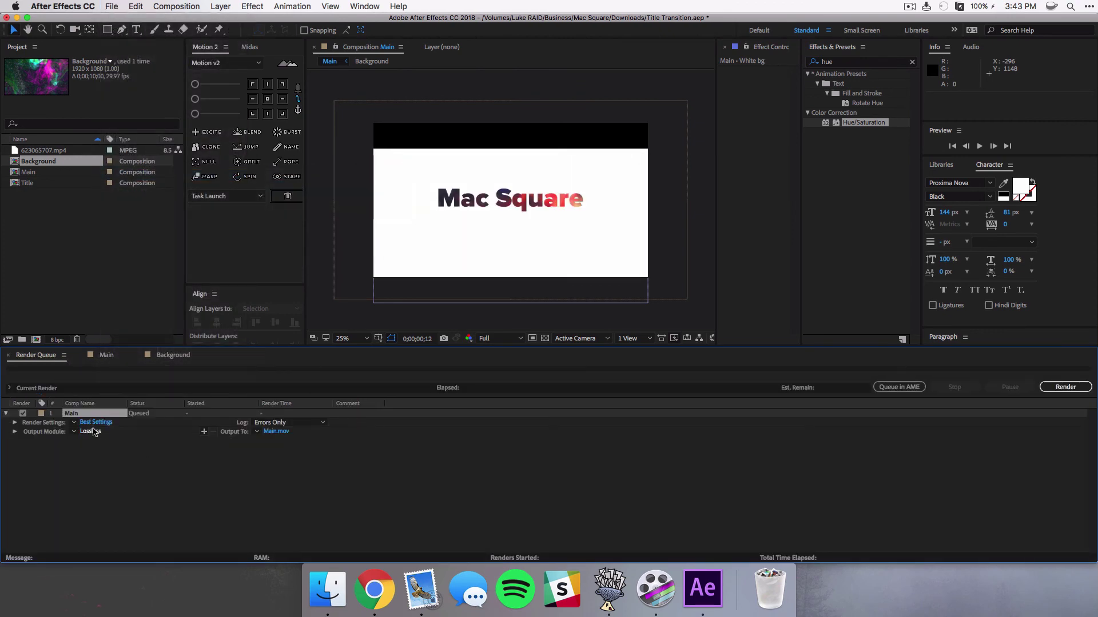
pyautogui.click(91, 432)
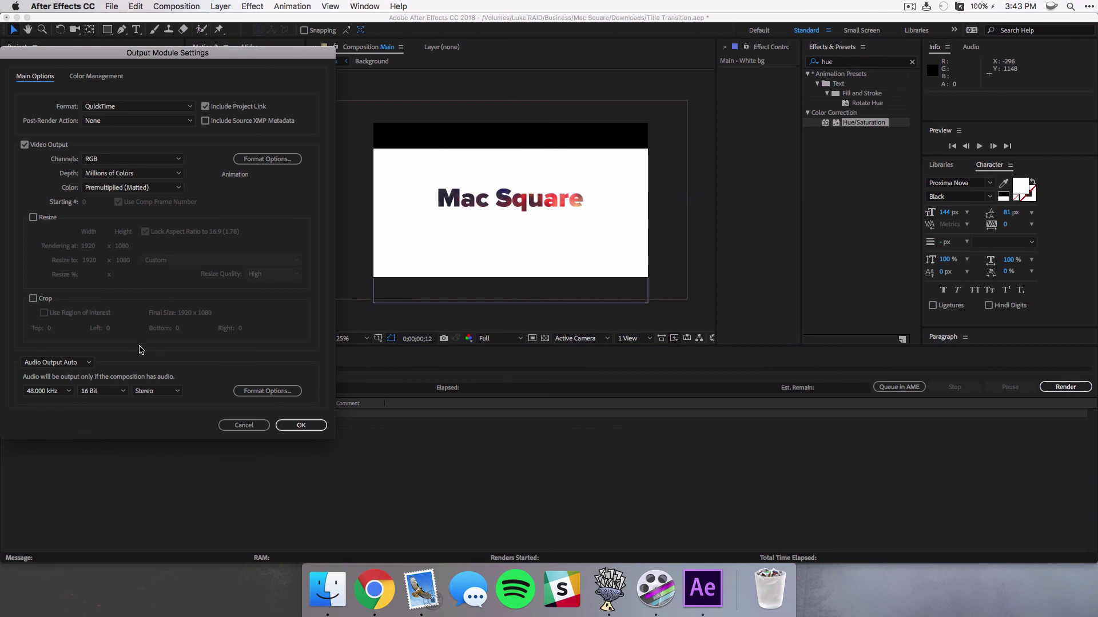
pyautogui.click(143, 159)
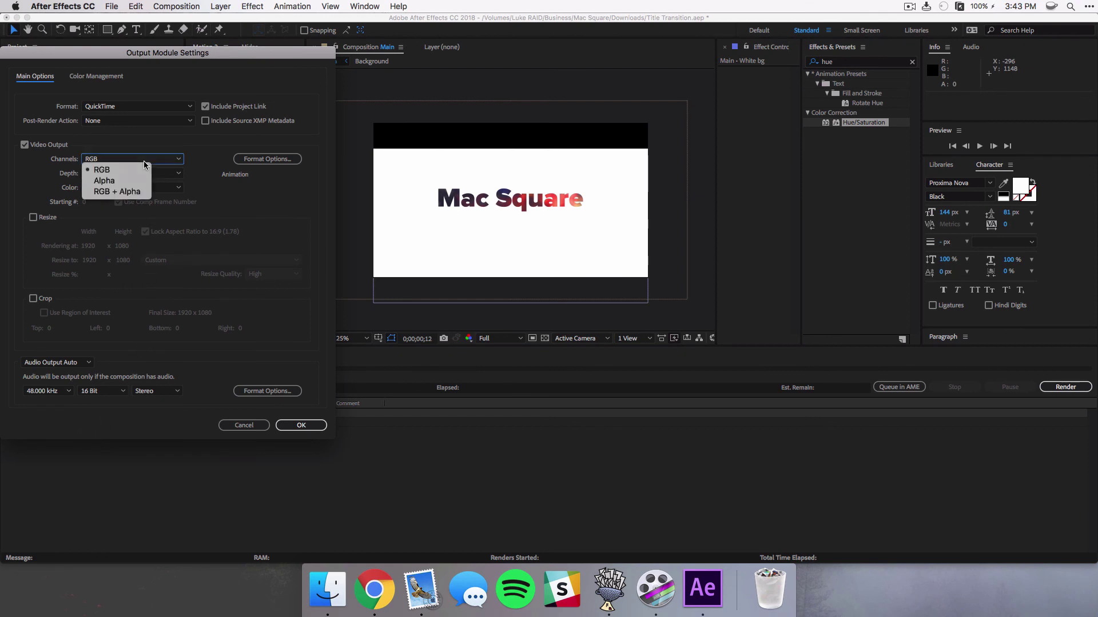
pyautogui.click(129, 193)
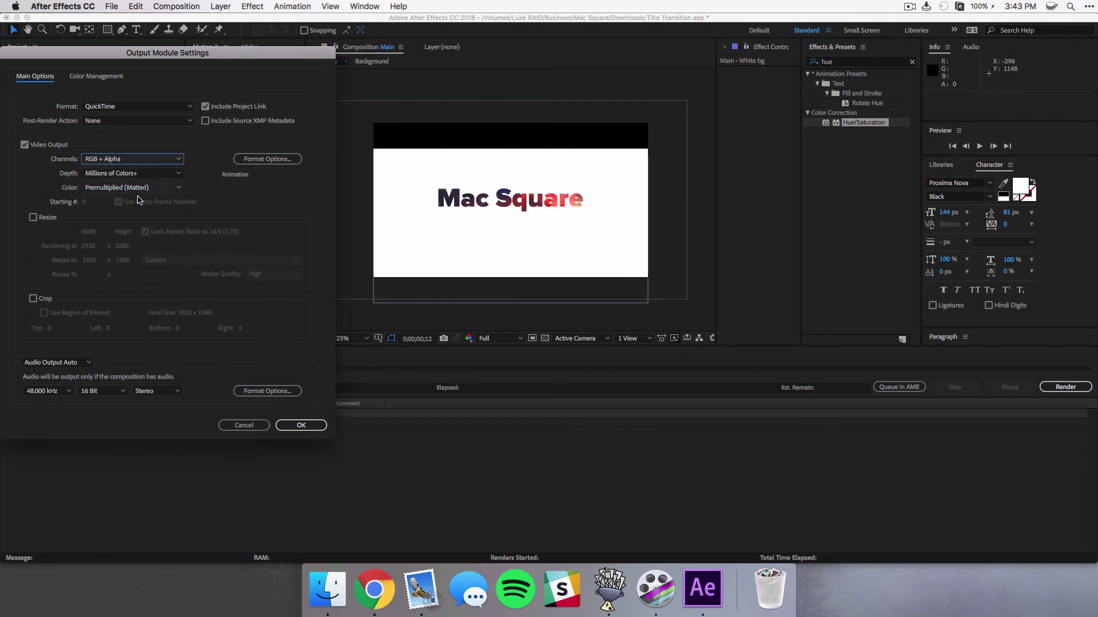
pyautogui.click(301, 426)
# Turn on the transparency grid and preview the animation over transparency
pyautogui.click(545, 339)
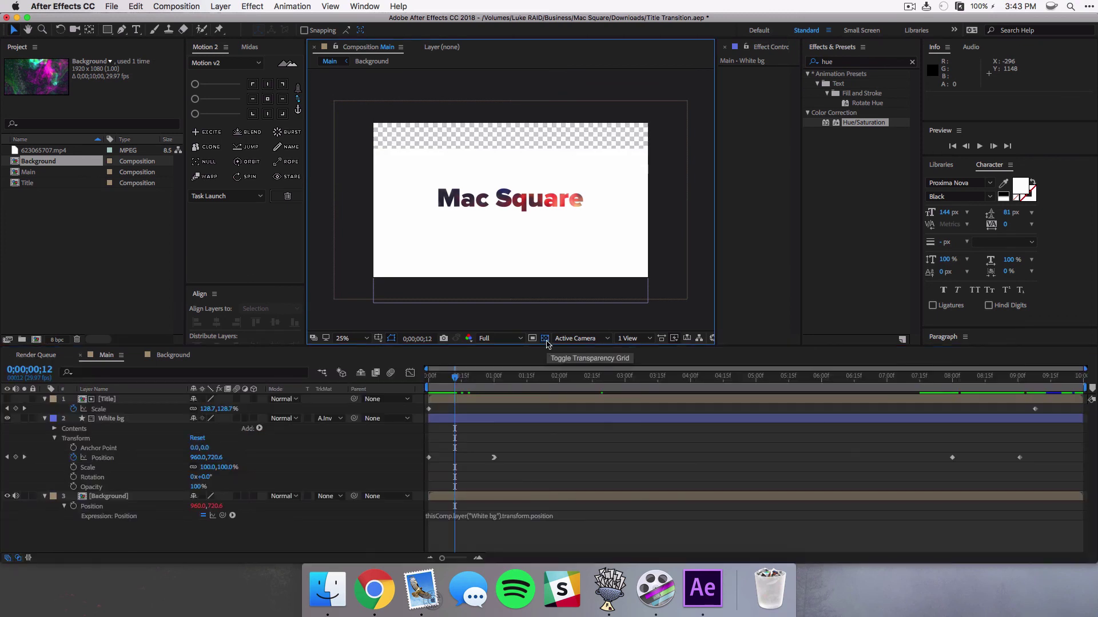
pyautogui.click(430, 378)
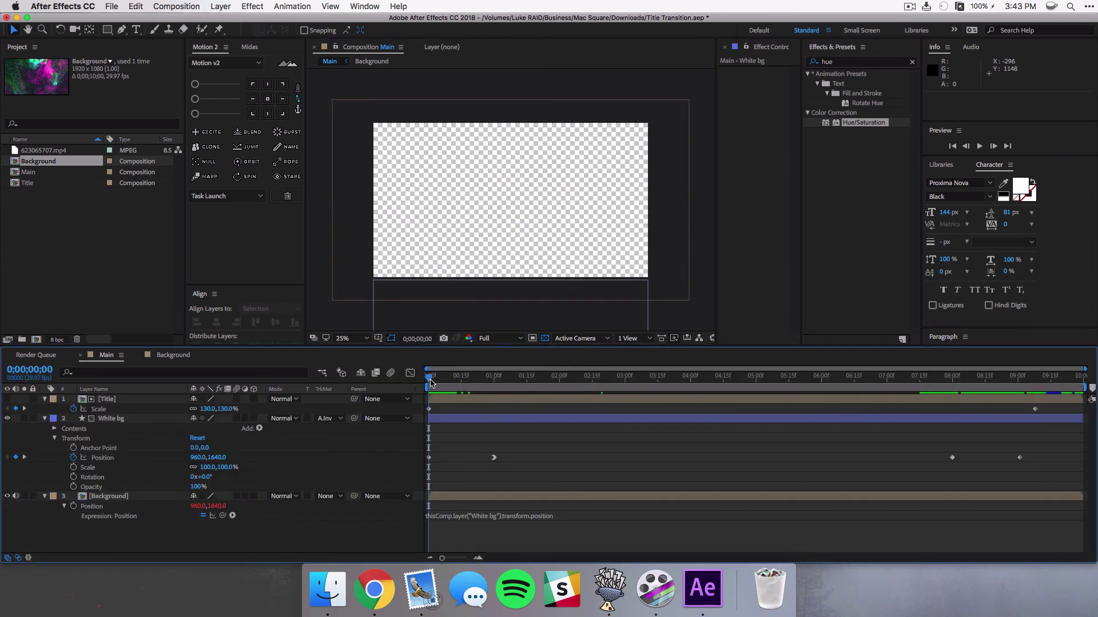
pyautogui.press('space')
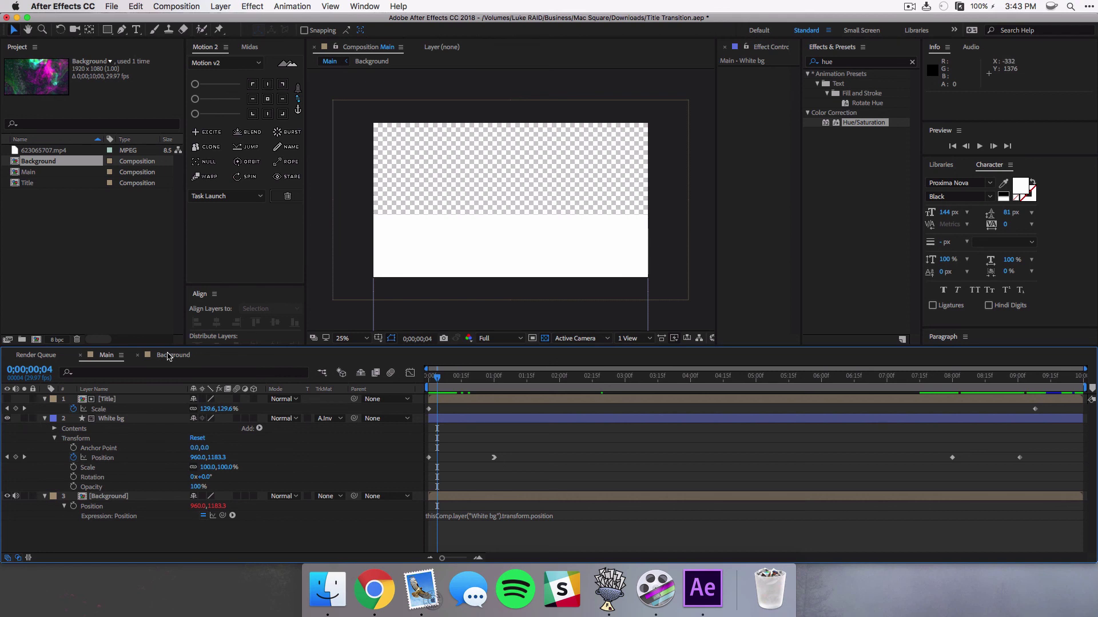
pyautogui.press('super+m')
# Save the output as Main.mov on the Desktop and start rendering
pyautogui.click(276, 432)
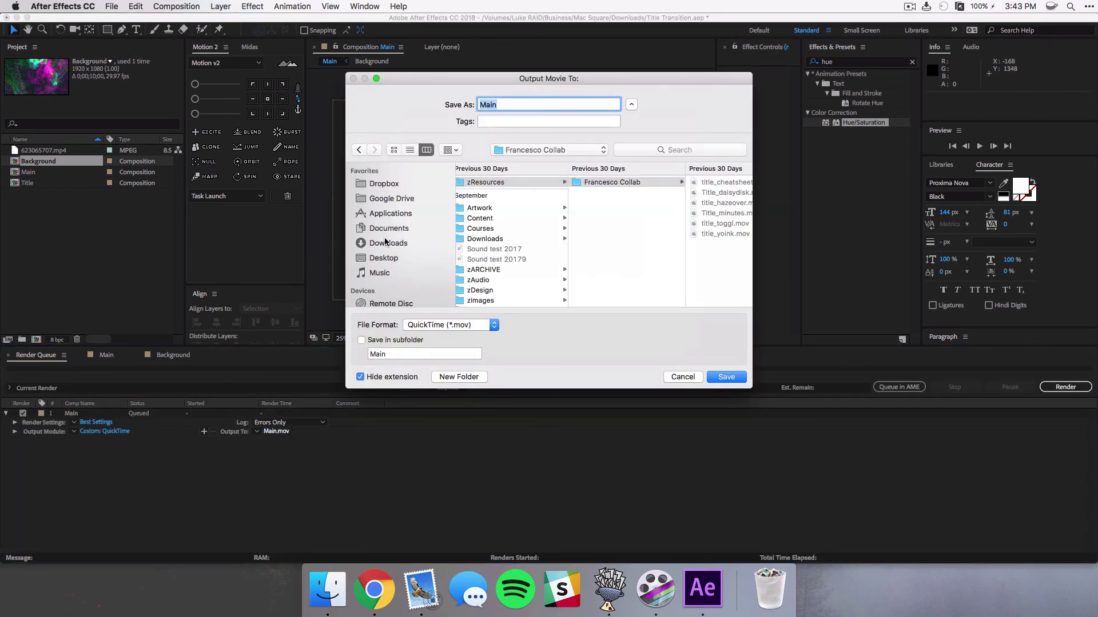
pyautogui.click(385, 259)
pyautogui.click(726, 377)
pyautogui.click(1065, 387)
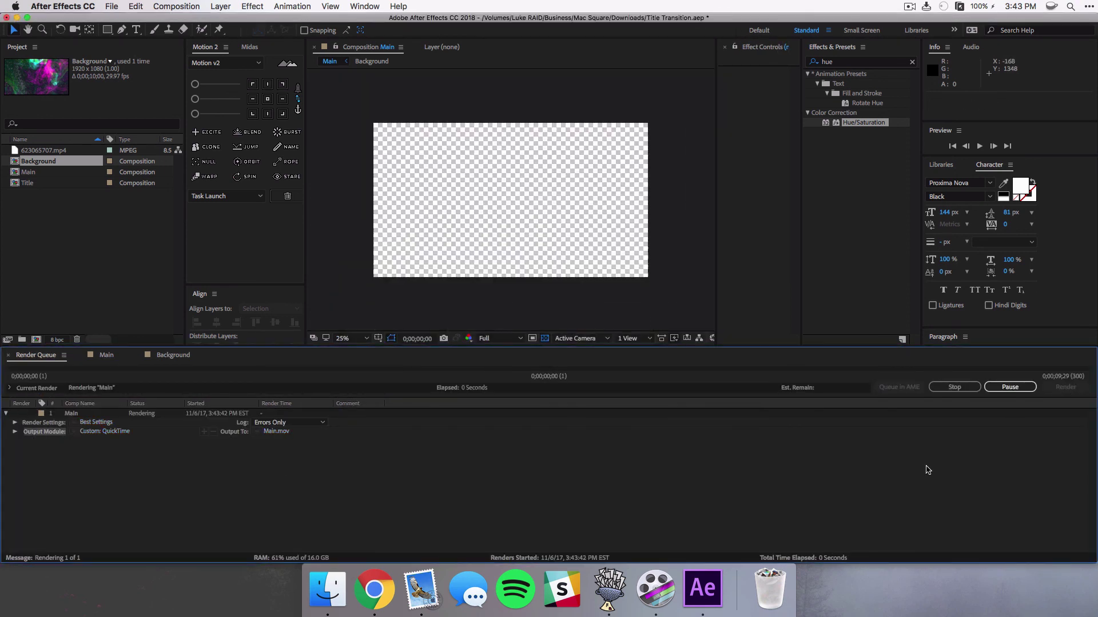